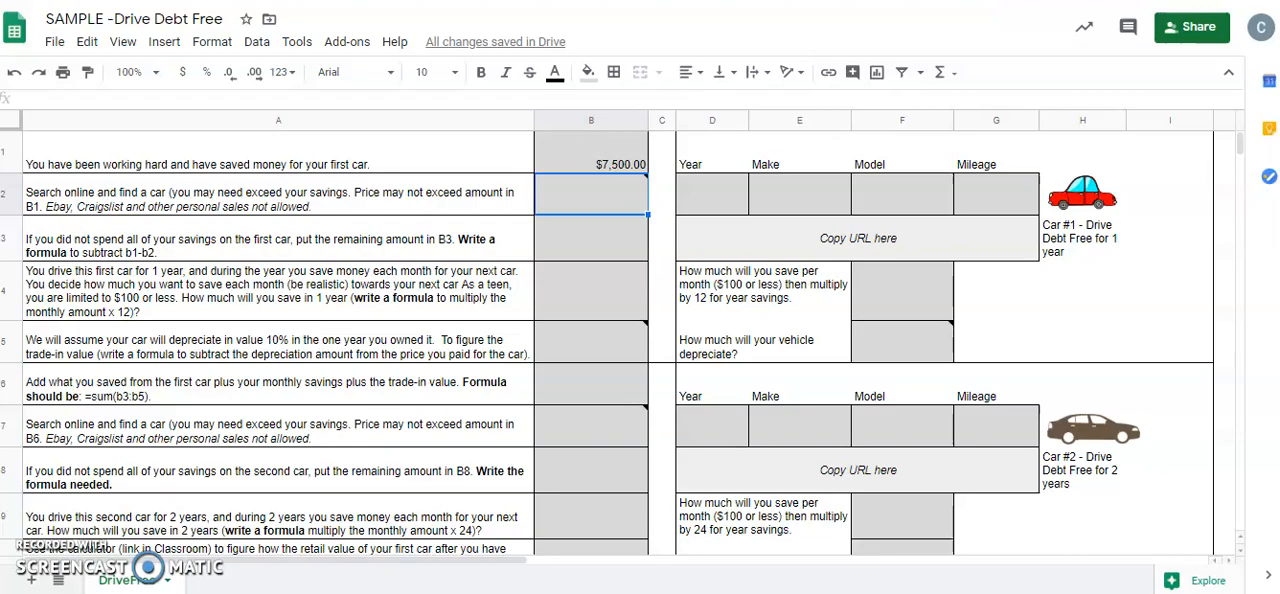
Switch to the CarMax search results for used cars under $7,000 and sort them by lowest price
{"action": "key", "text": "ctrl+Tab"}
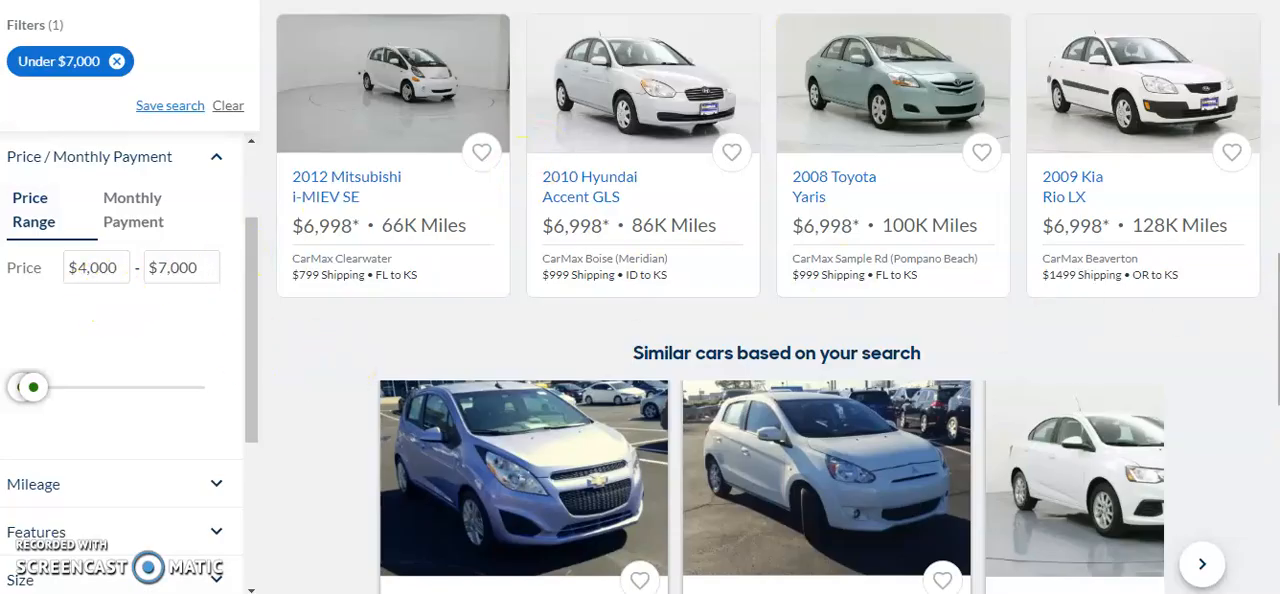
{"action": "scroll", "coordinate": [768, 300], "scroll_direction": "up", "scroll_amount": 10}
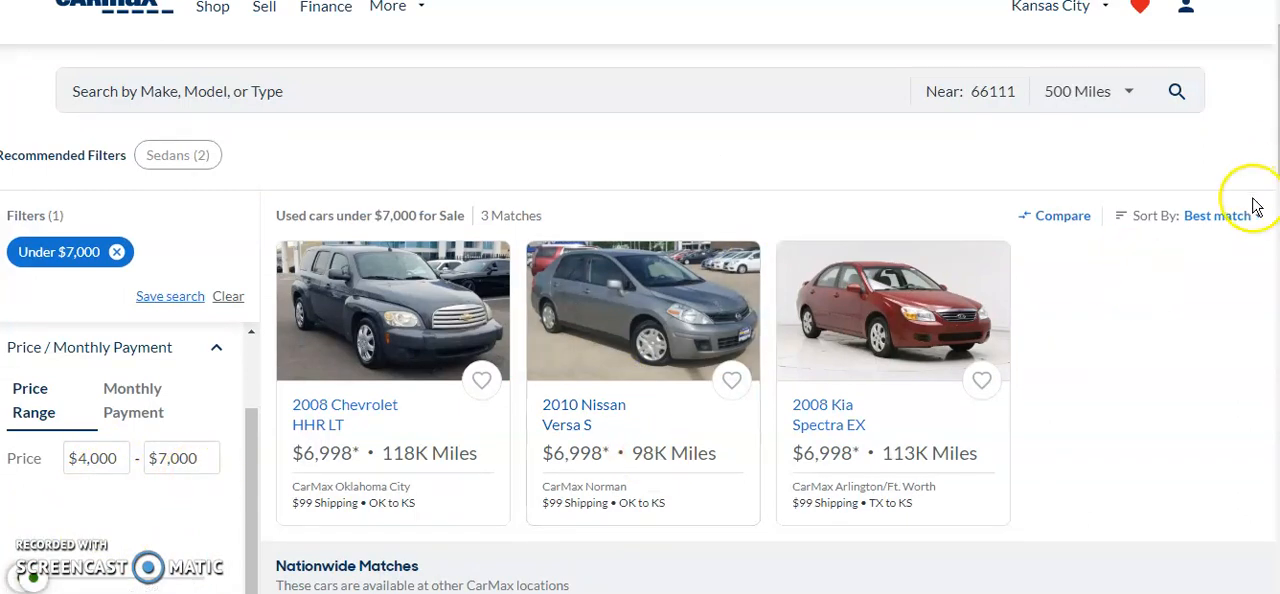
{"action": "left_click", "coordinate": [1240, 222]}
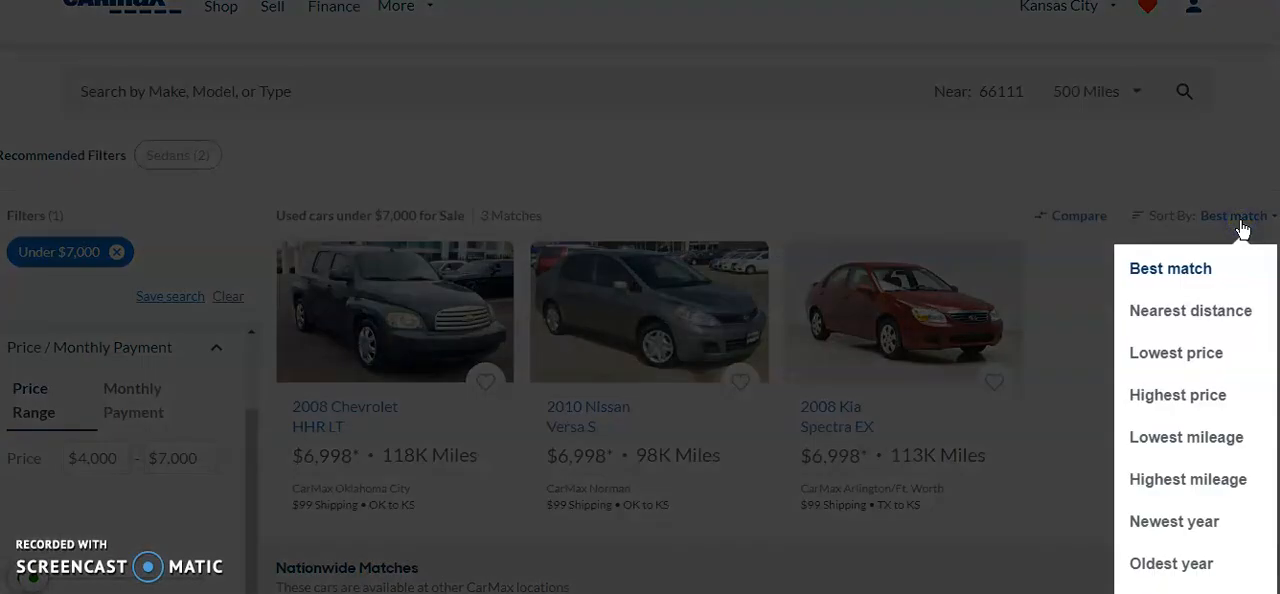
{"action": "left_click", "coordinate": [1162, 350]}
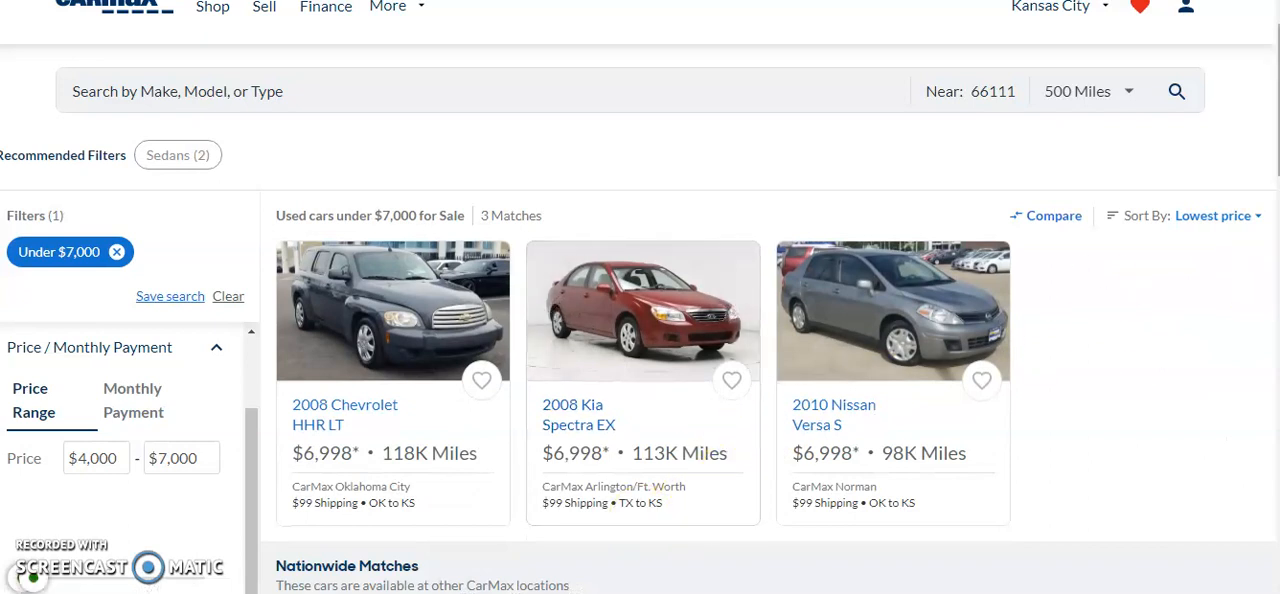
Compare the local and nationwide listings under $7,000 by model, price, mileage and shipping cost
{"action": "scroll", "coordinate": [640, 297], "scroll_direction": "down", "scroll_amount": 4}
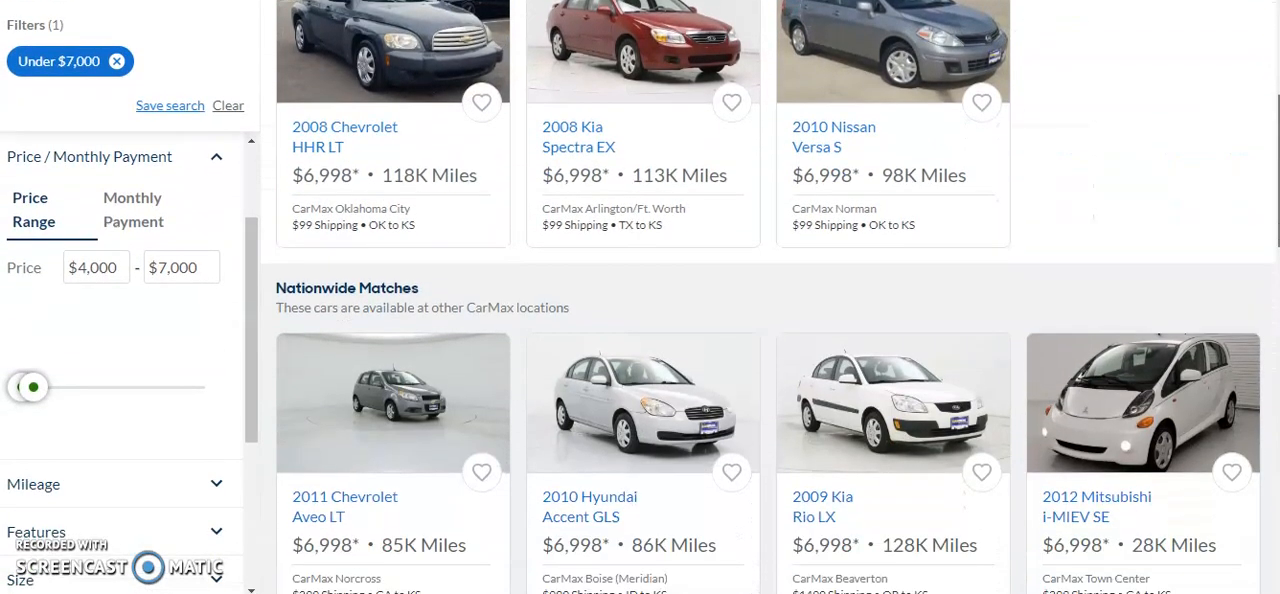
{"action": "scroll", "coordinate": [768, 297], "scroll_direction": "down", "scroll_amount": 3}
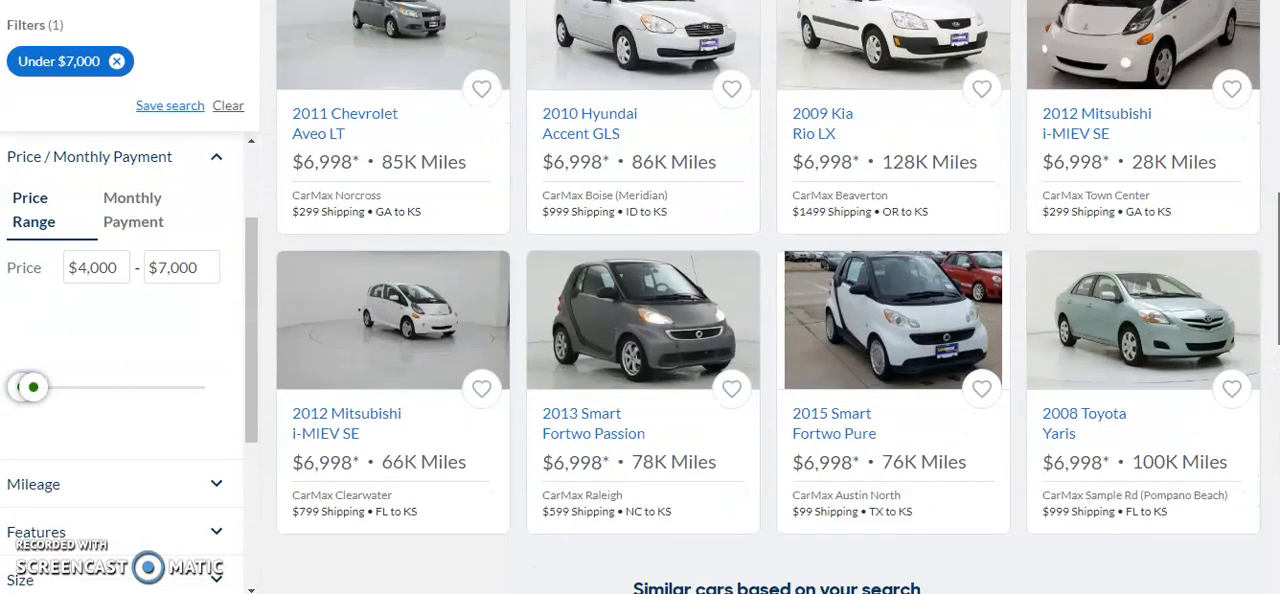
{"action": "scroll", "coordinate": [768, 297], "scroll_direction": "down", "scroll_amount": 3}
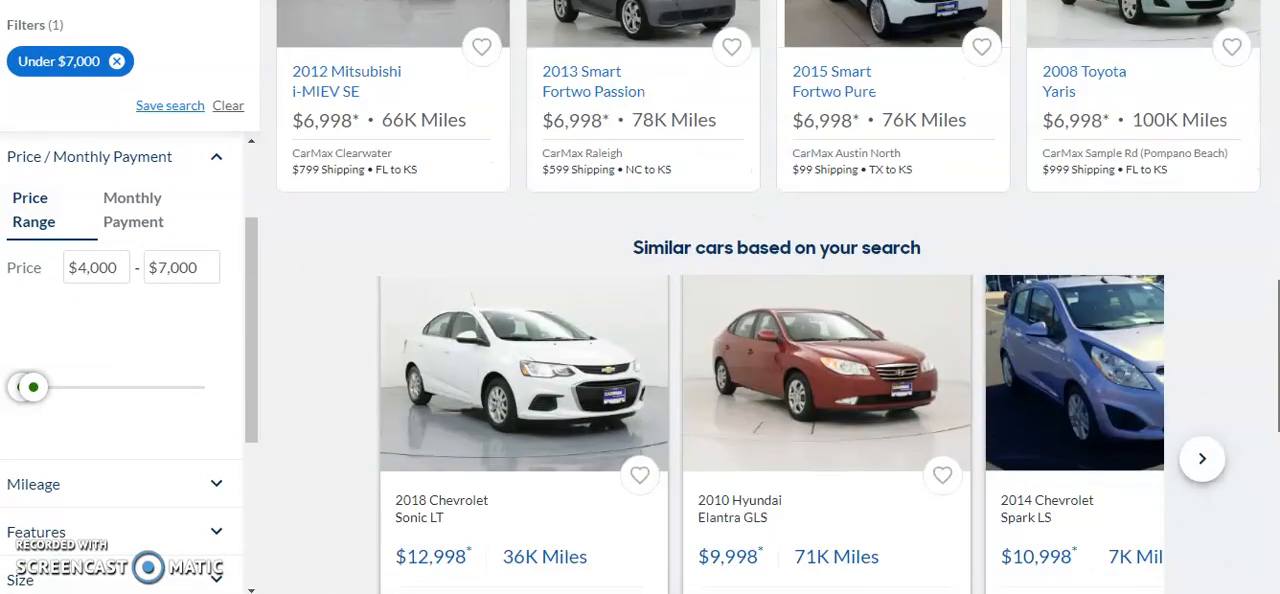
{"action": "scroll", "coordinate": [768, 297], "scroll_direction": "up", "scroll_amount": 4}
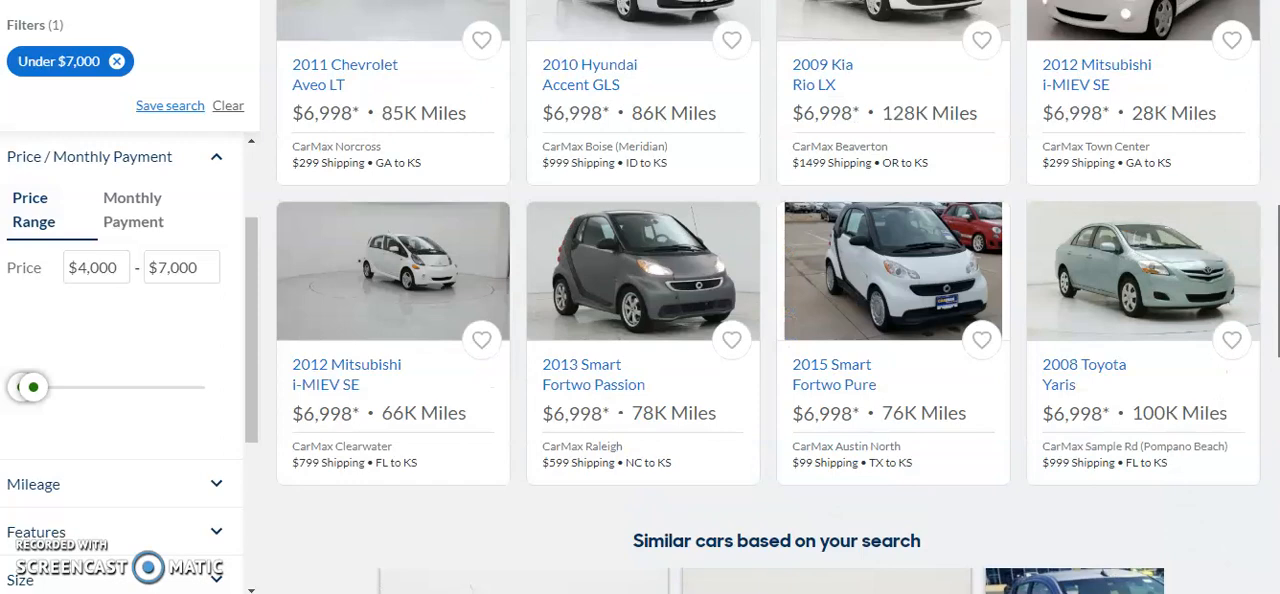
{"action": "scroll", "coordinate": [768, 297], "scroll_direction": "up", "scroll_amount": 6}
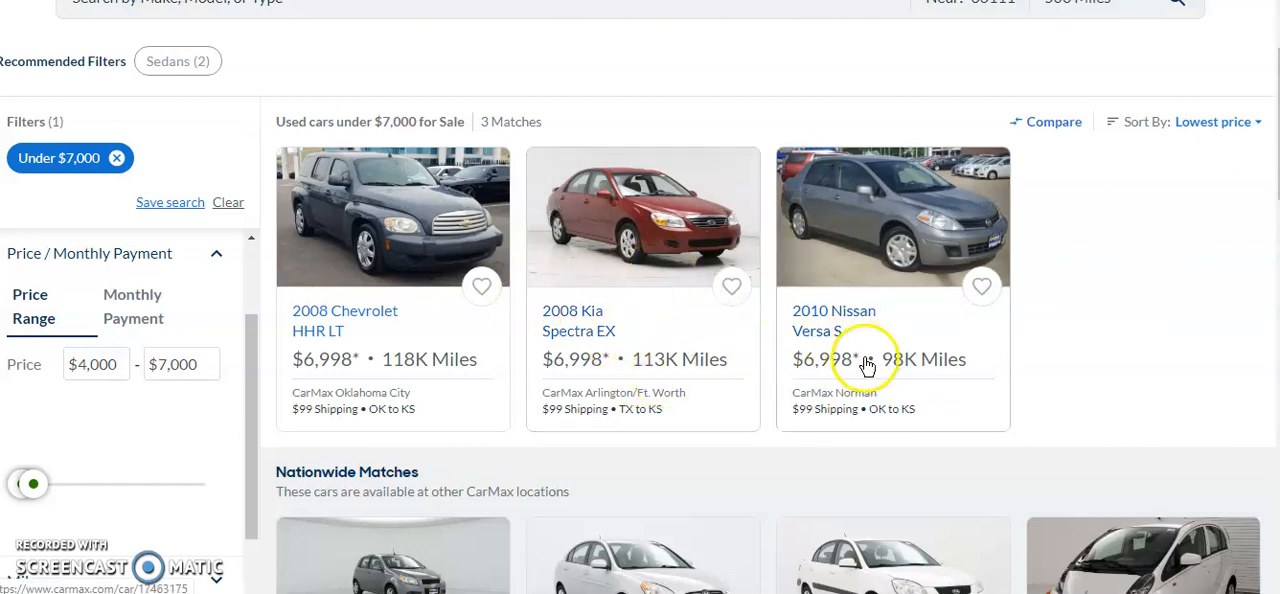
{"action": "scroll", "coordinate": [816, 304], "scroll_direction": "down", "scroll_amount": 2}
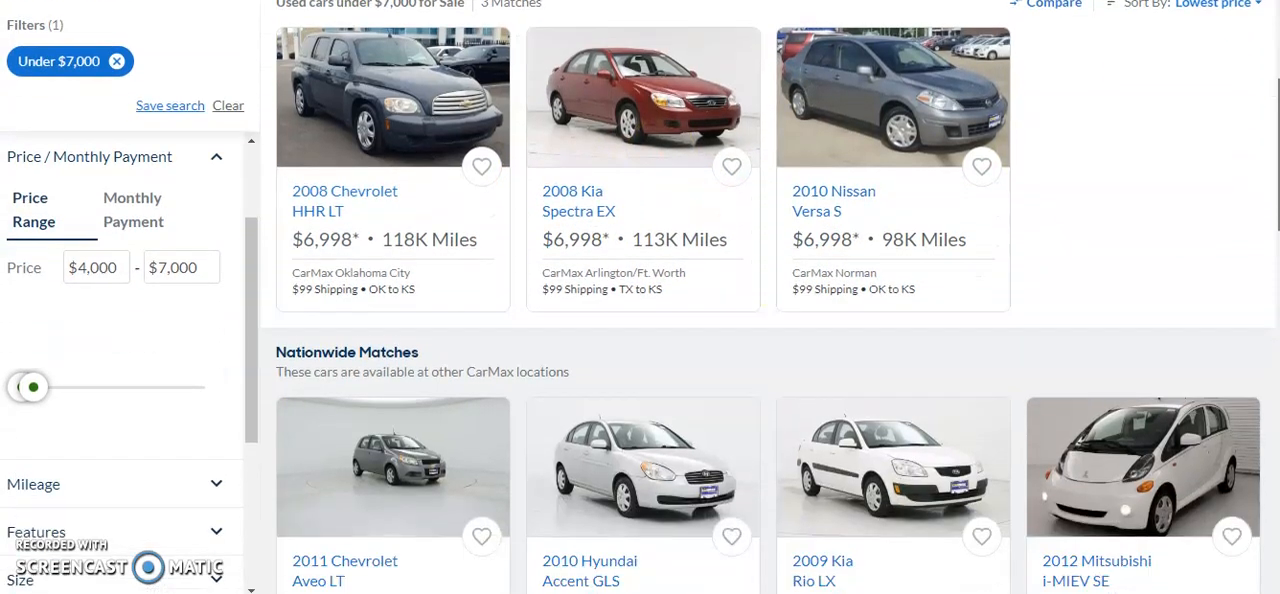
{"action": "scroll", "coordinate": [768, 300], "scroll_direction": "down", "scroll_amount": 1}
{"action": "scroll", "coordinate": [768, 300], "scroll_direction": "down", "scroll_amount": 1}
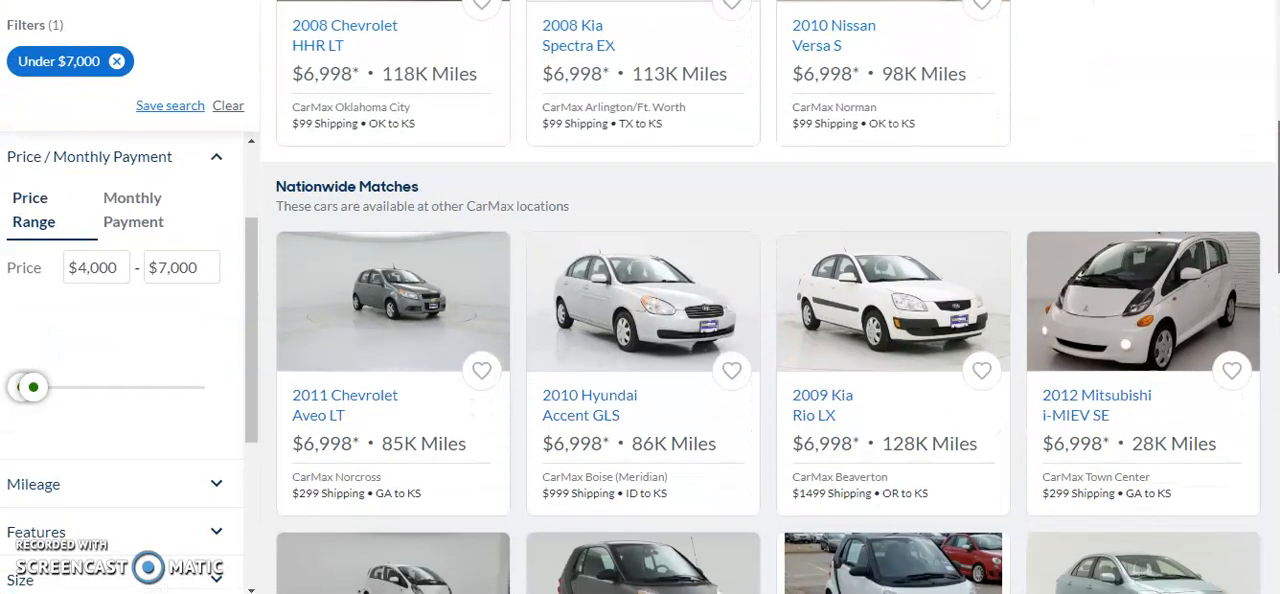
{"action": "scroll", "coordinate": [768, 300], "scroll_direction": "down", "scroll_amount": 1}
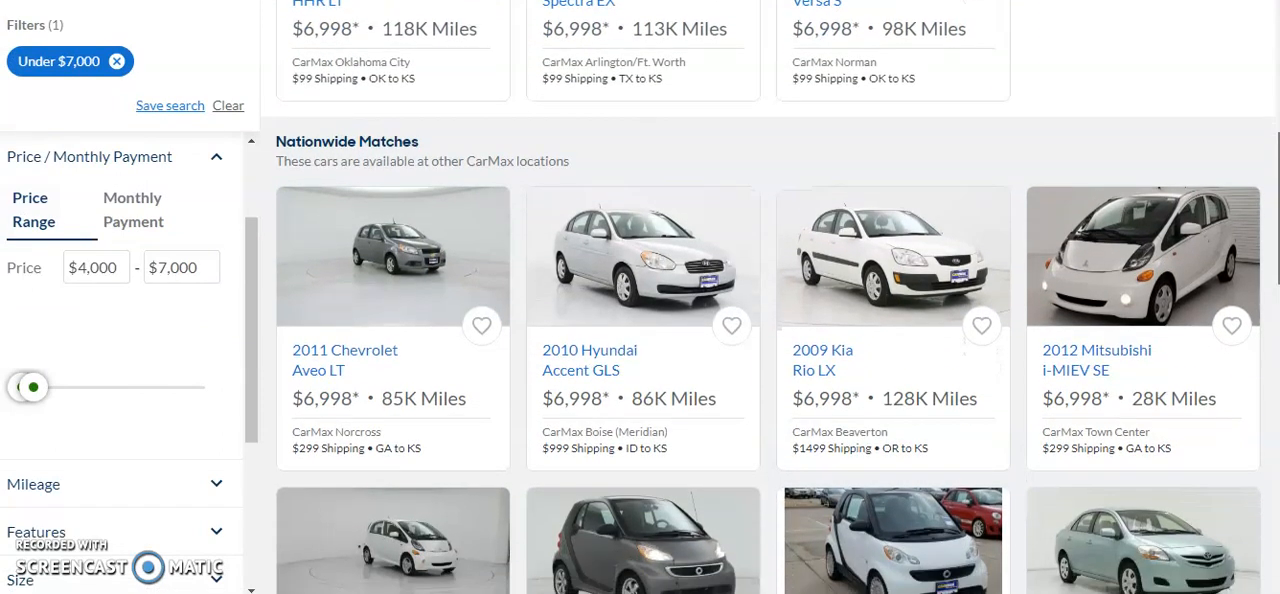
{"action": "scroll", "coordinate": [768, 297], "scroll_direction": "down", "scroll_amount": 2}
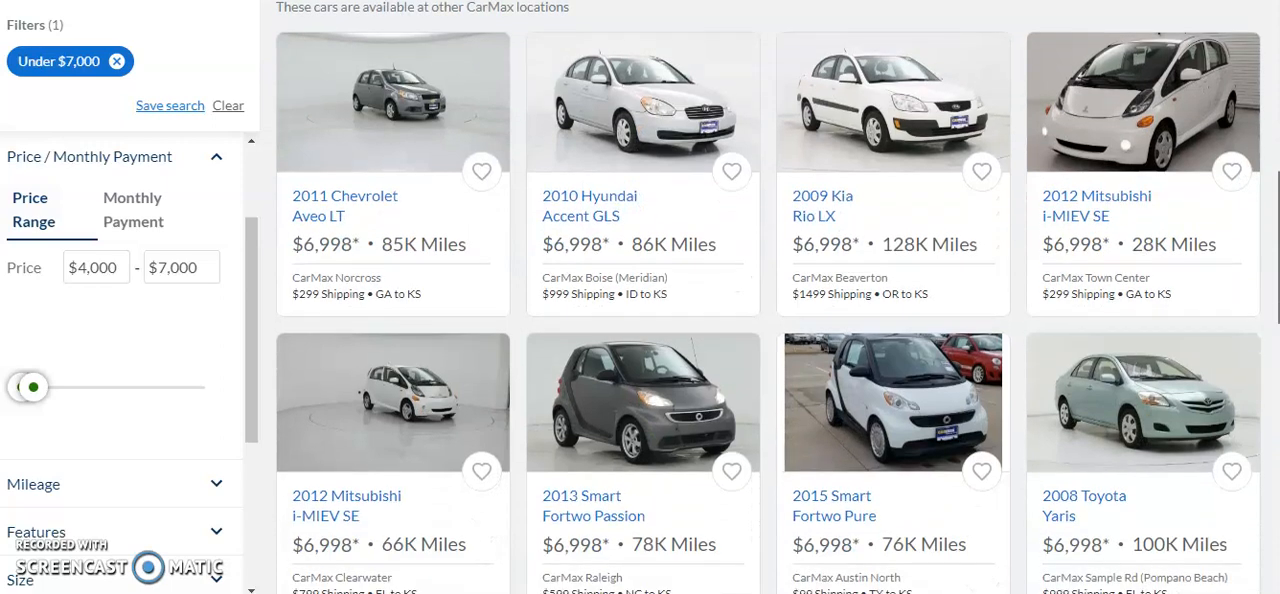
{"action": "scroll", "coordinate": [768, 300], "scroll_direction": "down", "scroll_amount": 1}
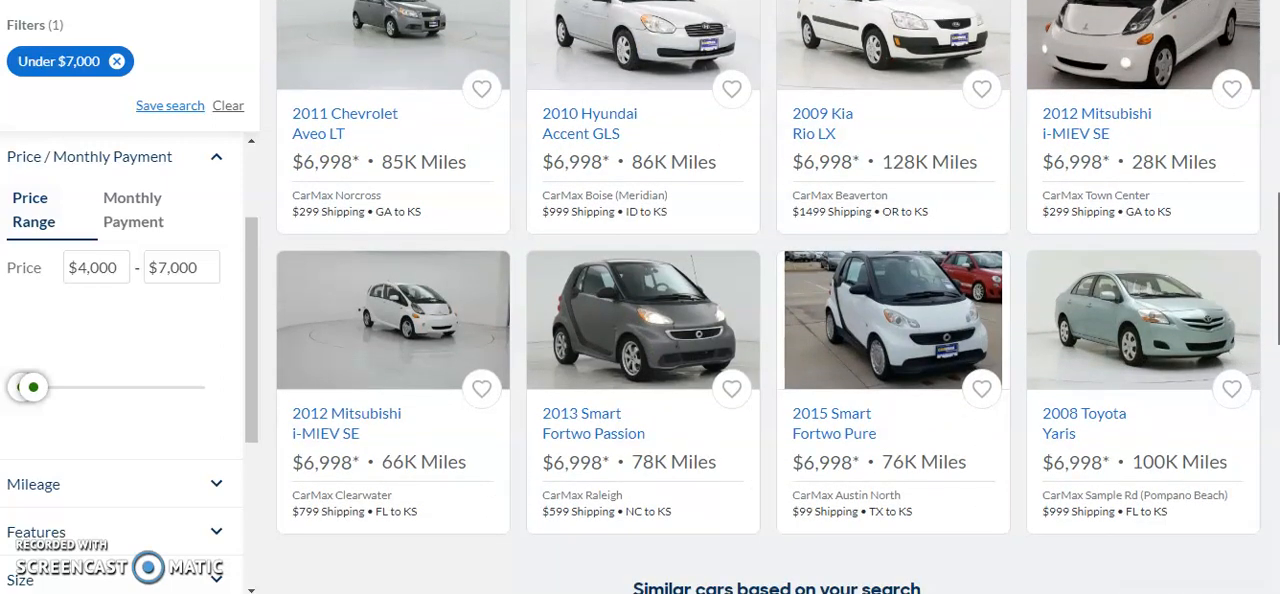
{"action": "scroll", "coordinate": [768, 297], "scroll_direction": "up", "scroll_amount": 6}
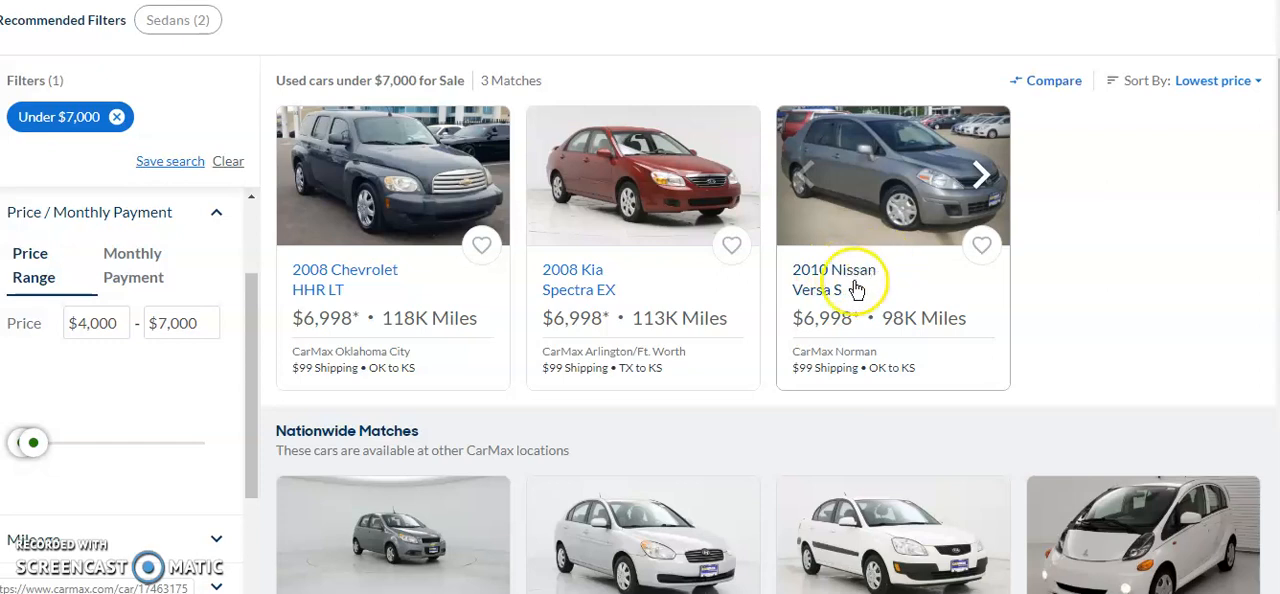
Open the 2010 Nissan Versa S listing, and enter its price of $6,998 in cell B2 of the Drive Debt Free sheet
{"action": "left_click", "coordinate": [876, 218]}
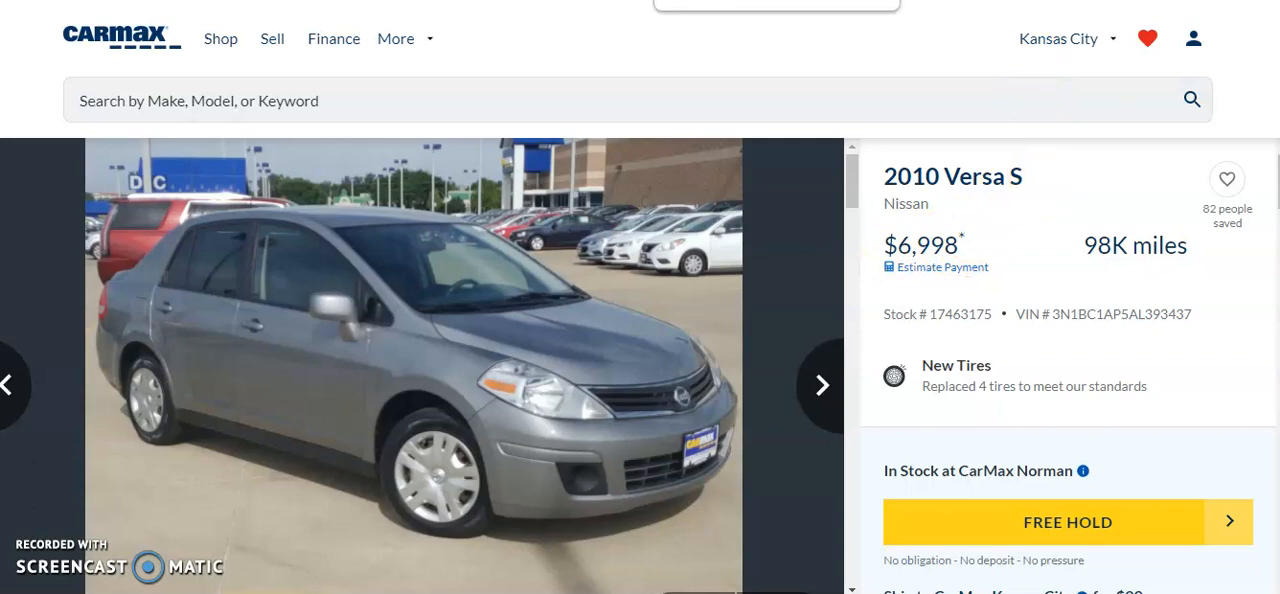
{"action": "left_click", "coordinate": [712, 1]}
{"action": "mouse_move", "coordinate": [569, 213]}
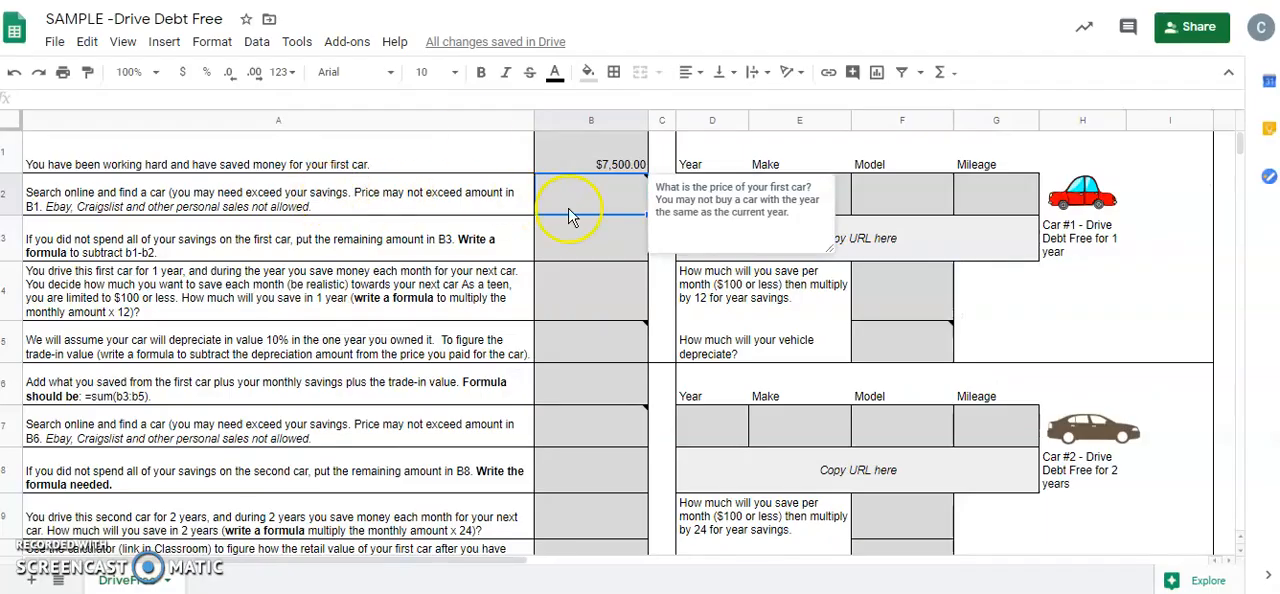
{"action": "type", "text": "6998"}
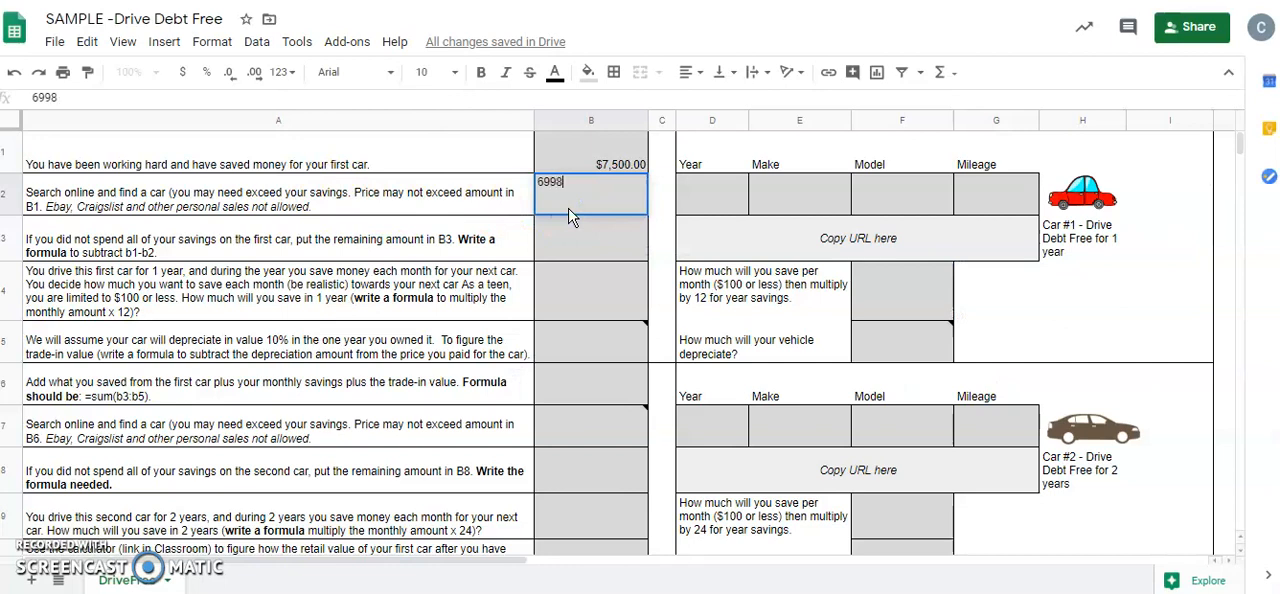
{"action": "key", "text": "Return"}
{"action": "left_click", "coordinate": [594, 222]}
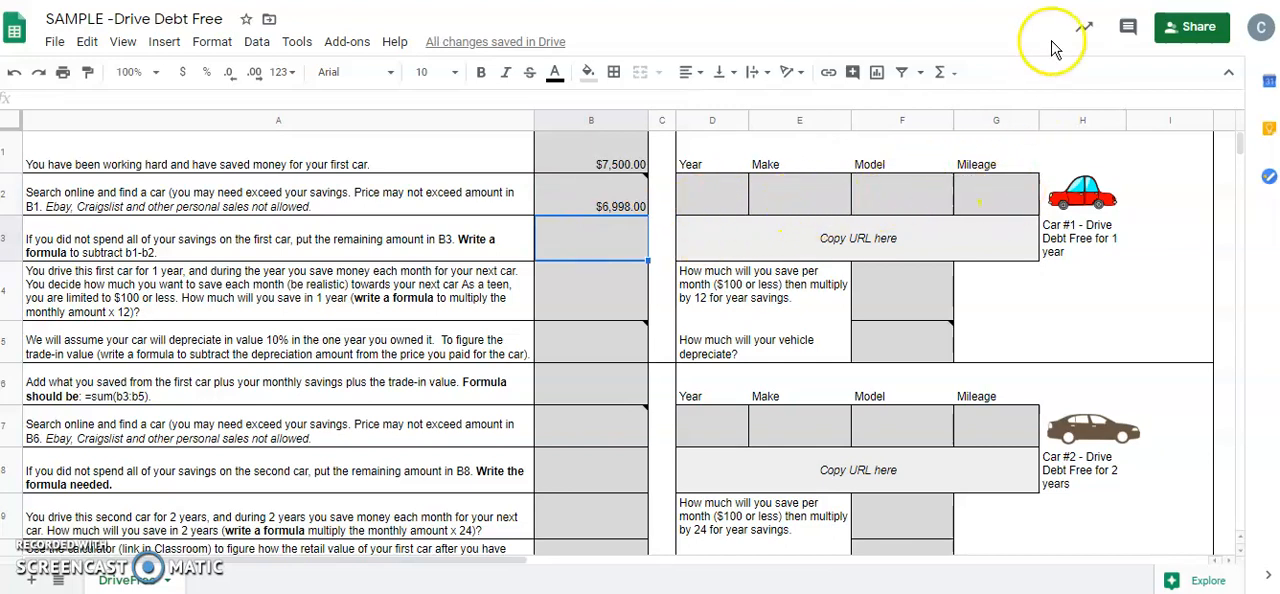
Check the car listing and fill in Car #1's year as 2010, make as Nissan and model as Vers A
{"action": "left_click", "coordinate": [1060, 1]}
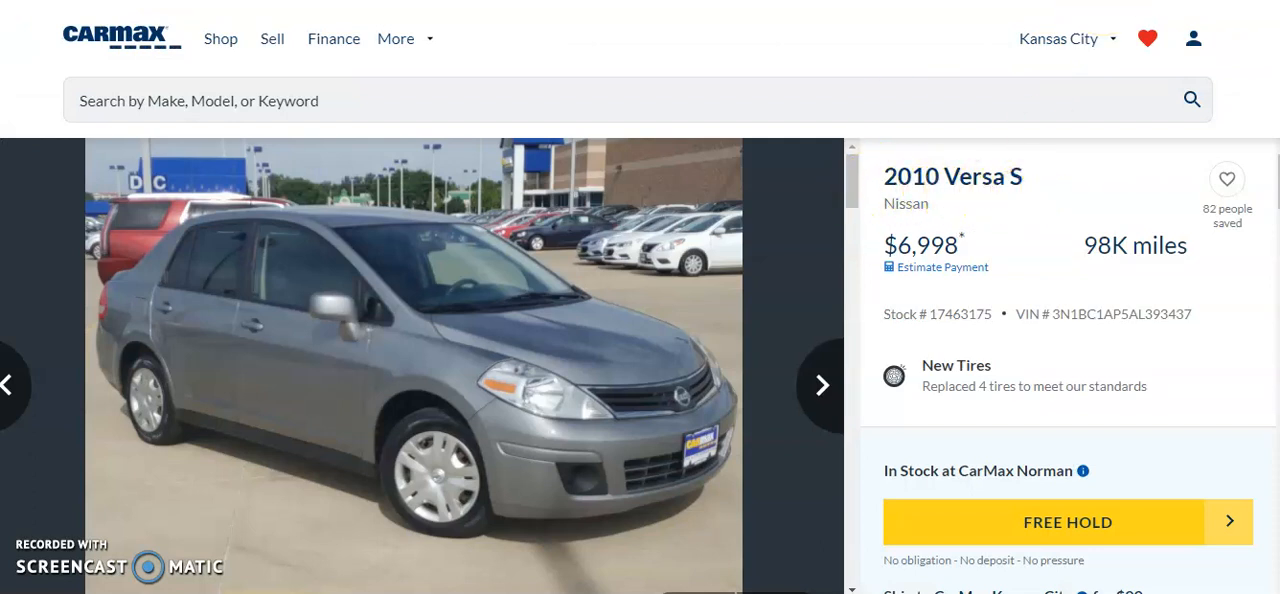
{"action": "left_click", "coordinate": [700, 1]}
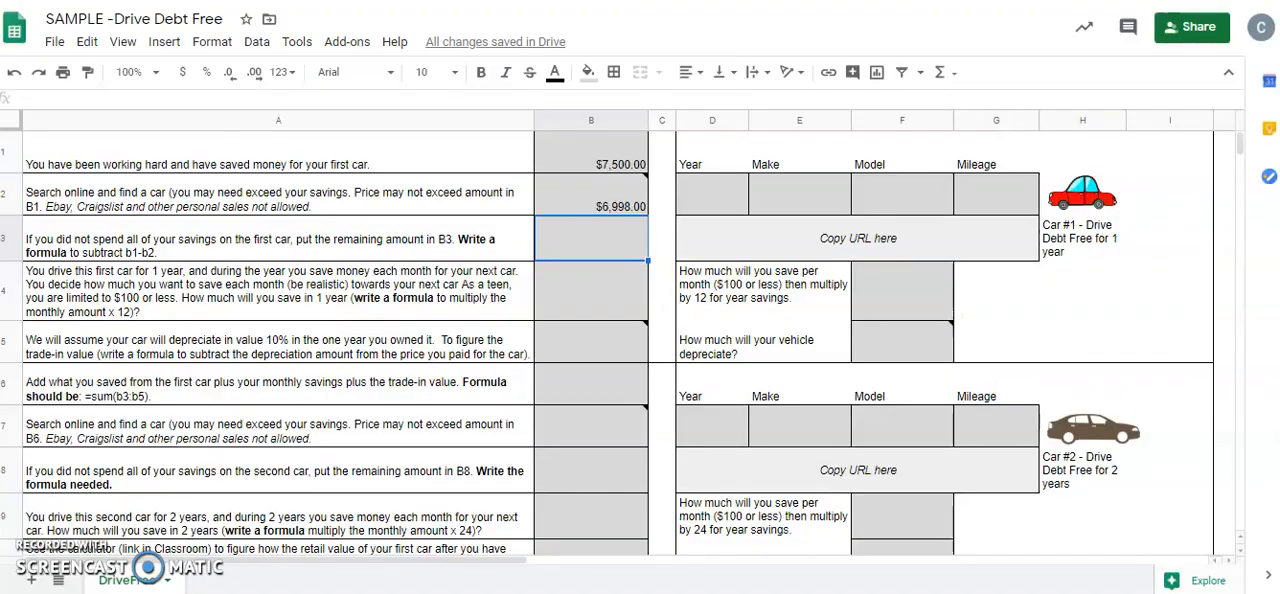
{"action": "left_click", "coordinate": [710, 197]}
{"action": "type", "text": "2010"}
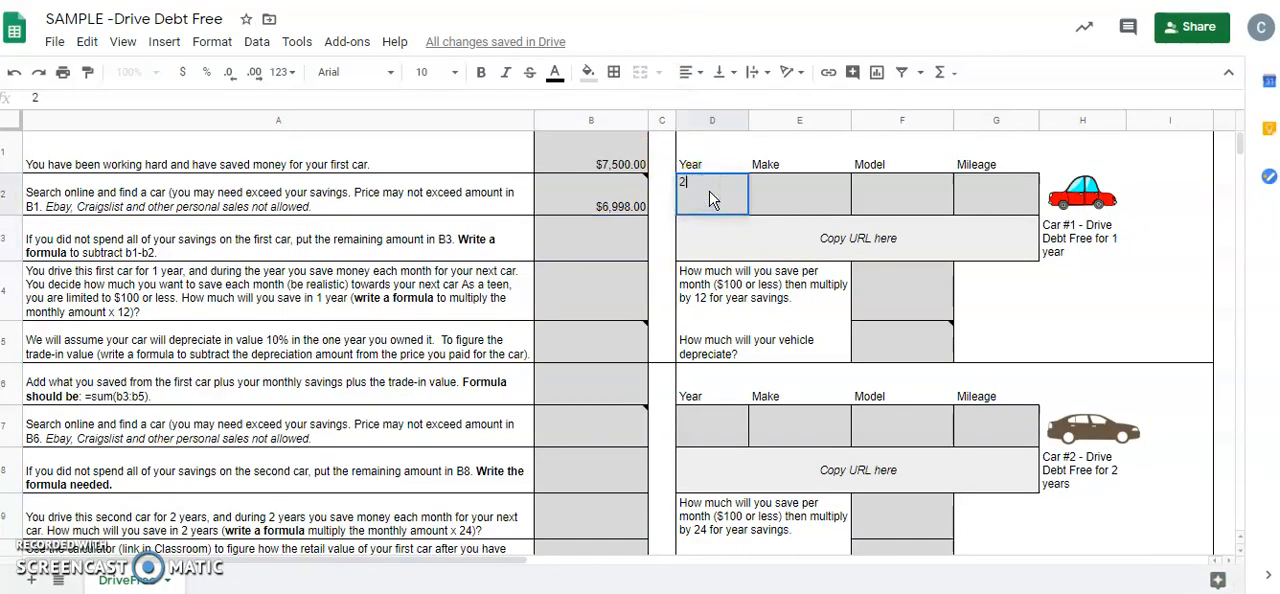
{"action": "left_click", "coordinate": [775, 185]}
{"action": "type", "text": "Nissan"}
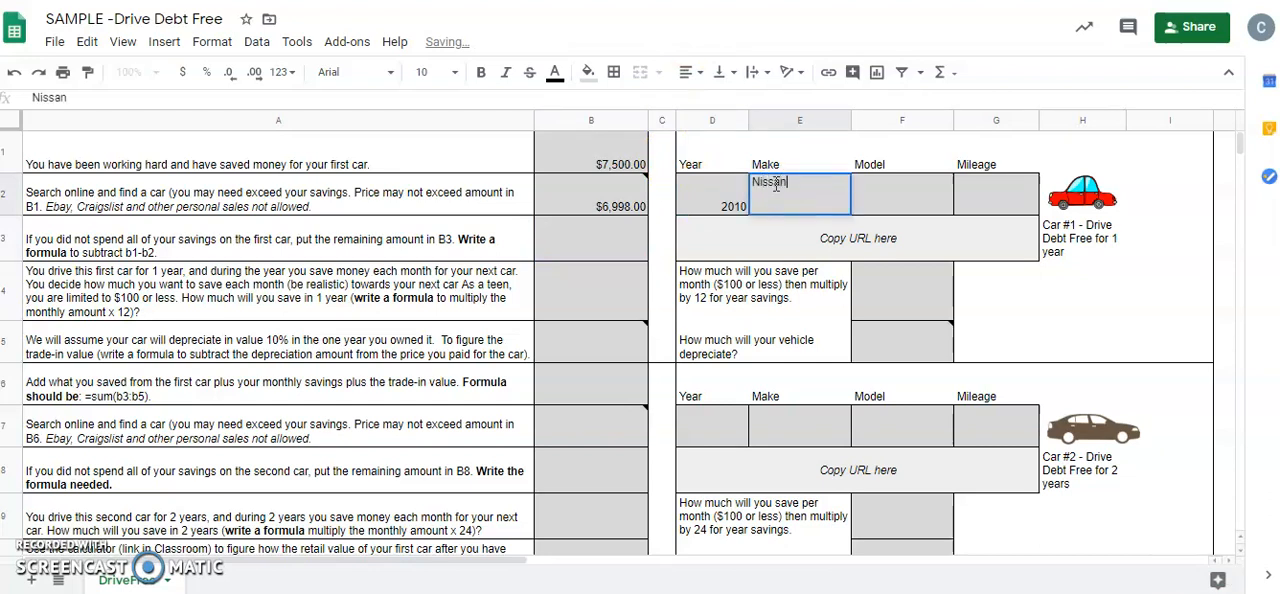
{"action": "left_click", "coordinate": [905, 188]}
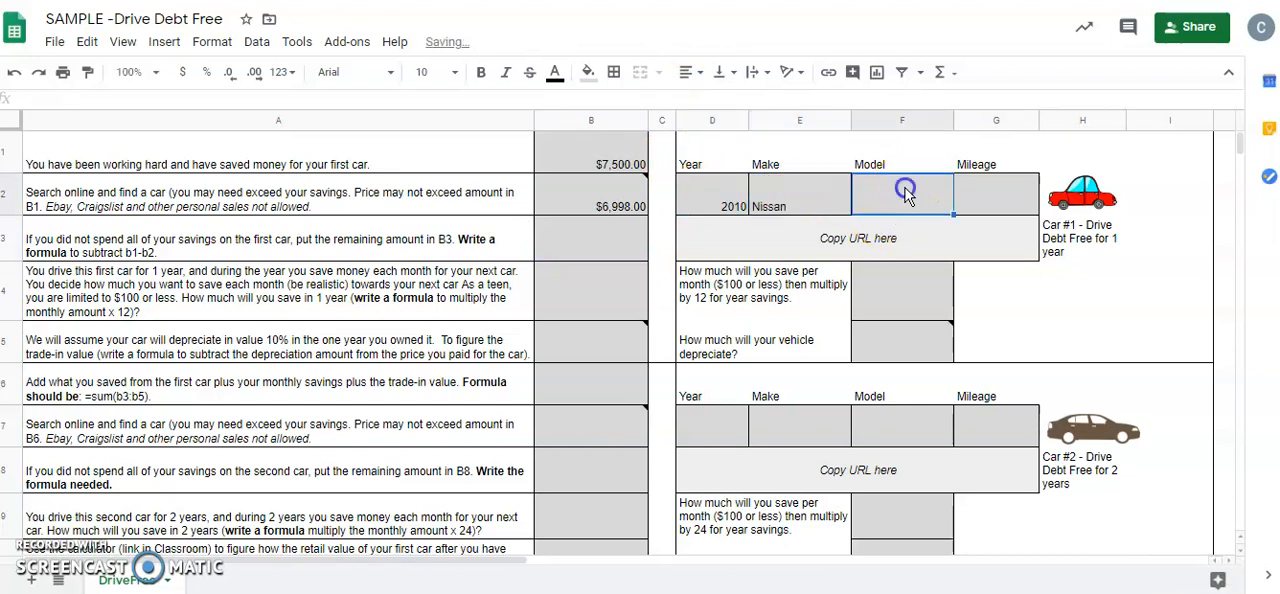
{"action": "type", "text": "V"}
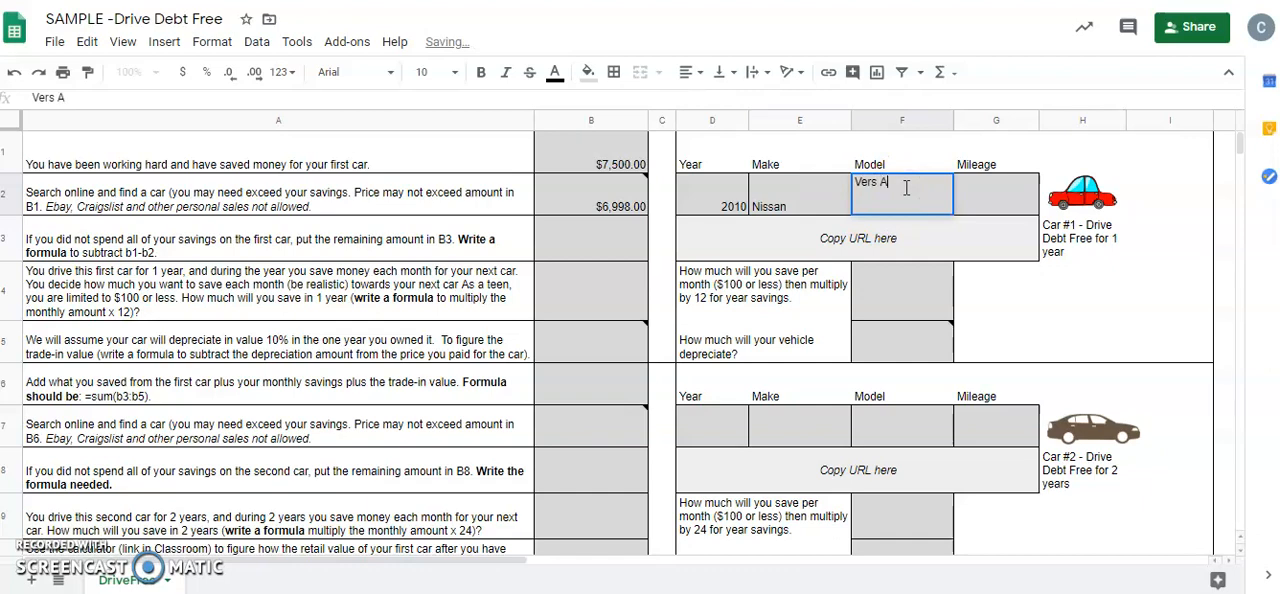
{"action": "type", "text": "ers A"}
Look up the mileage in the car listing and enter 98000 as Car #1's mileage in cell G2
{"action": "left_click", "coordinate": [1016, 200]}
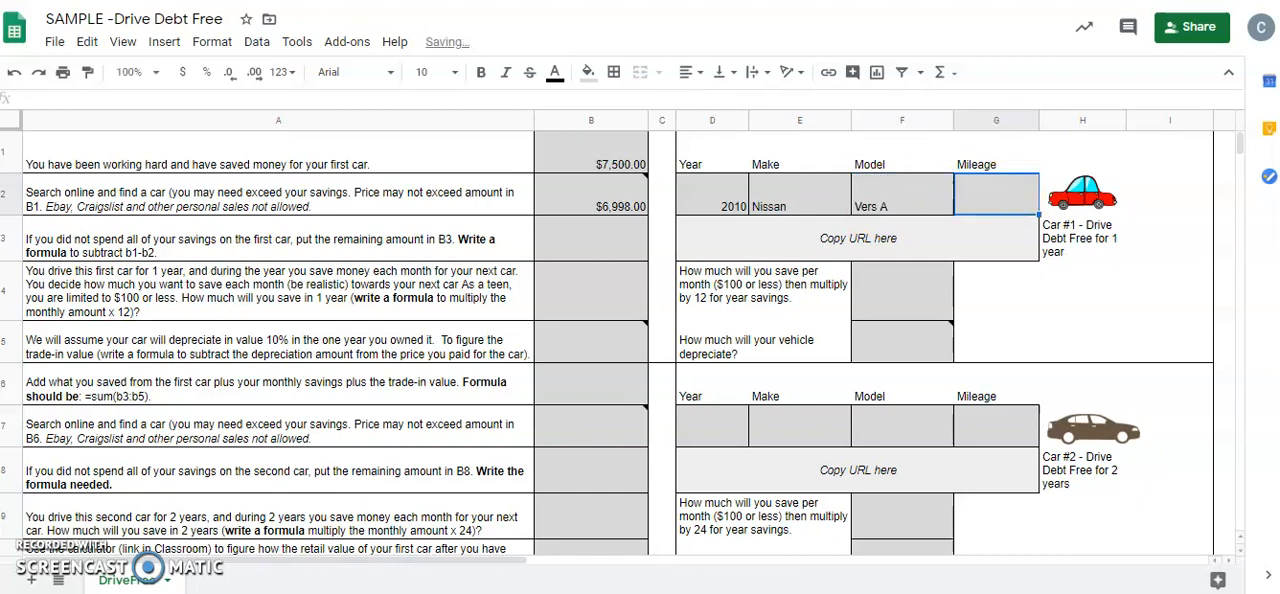
{"action": "left_click", "coordinate": [1040, 2]}
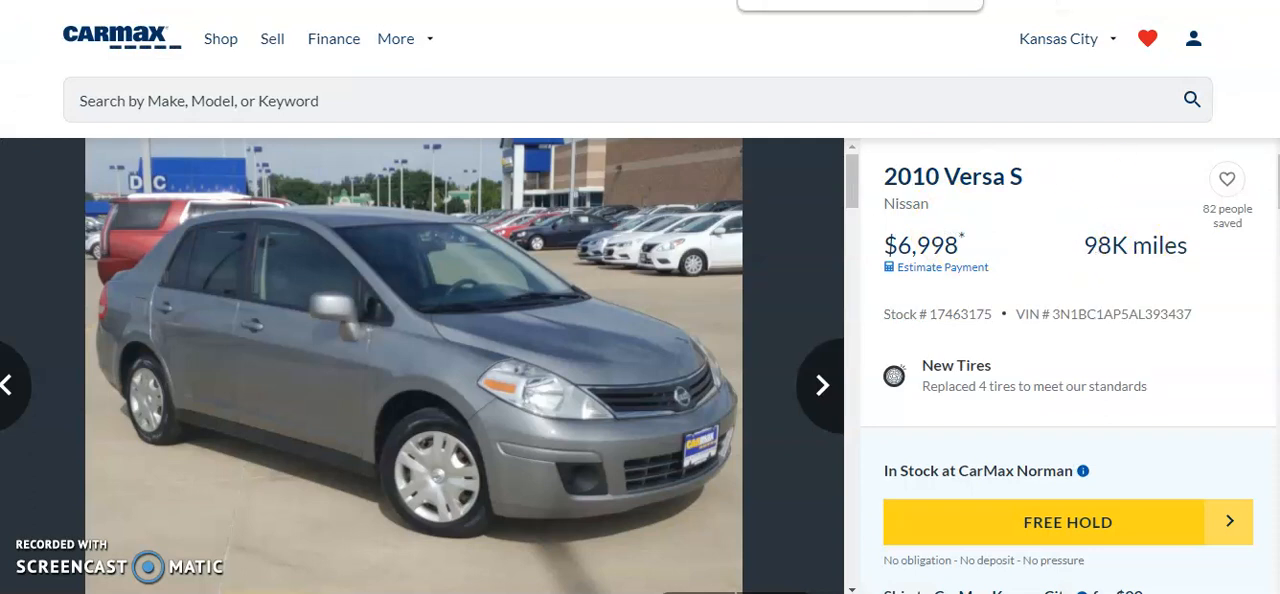
{"action": "left_click", "coordinate": [776, 0]}
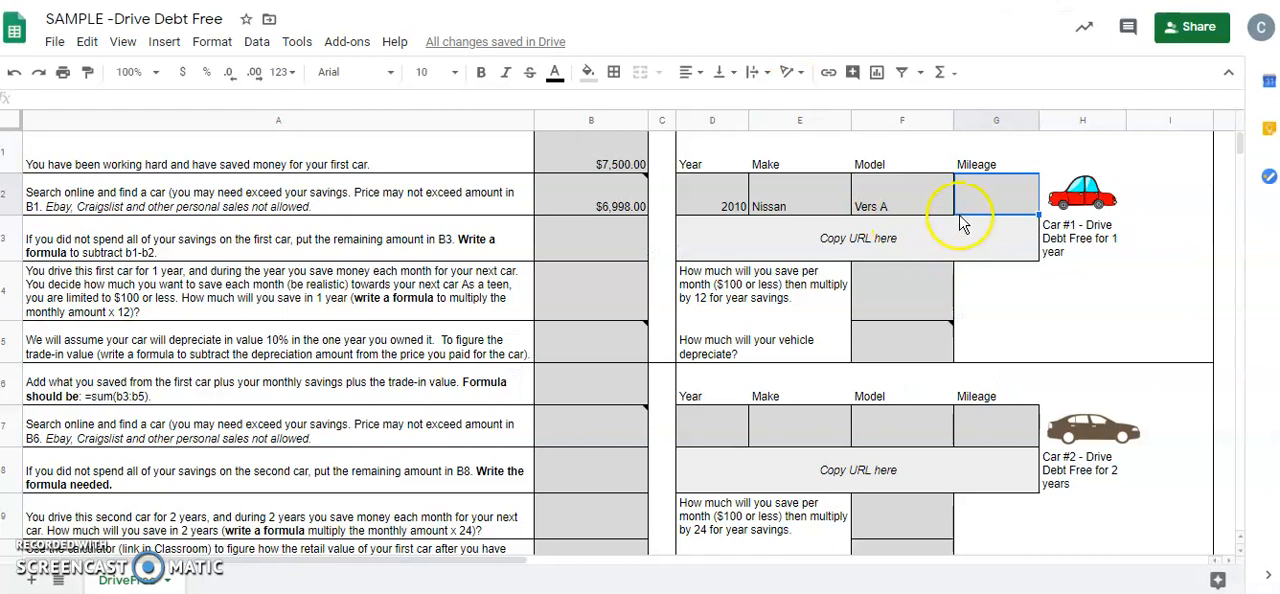
{"action": "type", "text": "98000"}
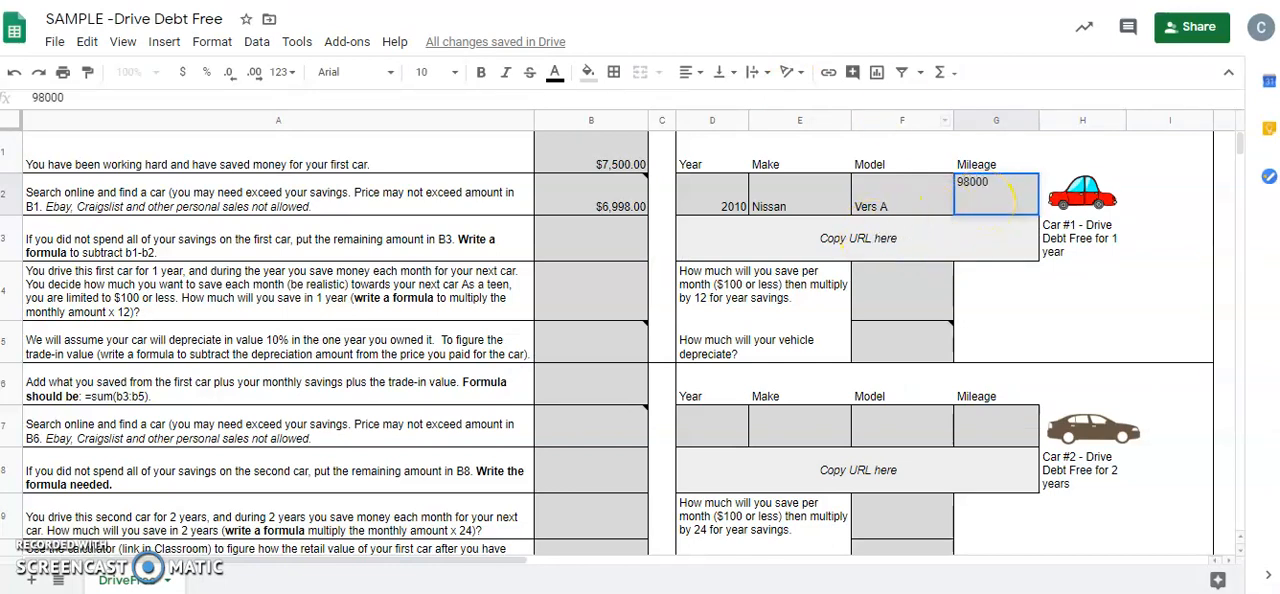
{"action": "left_click", "coordinate": [1000, 0]}
{"action": "left_click", "coordinate": [597, 20]}
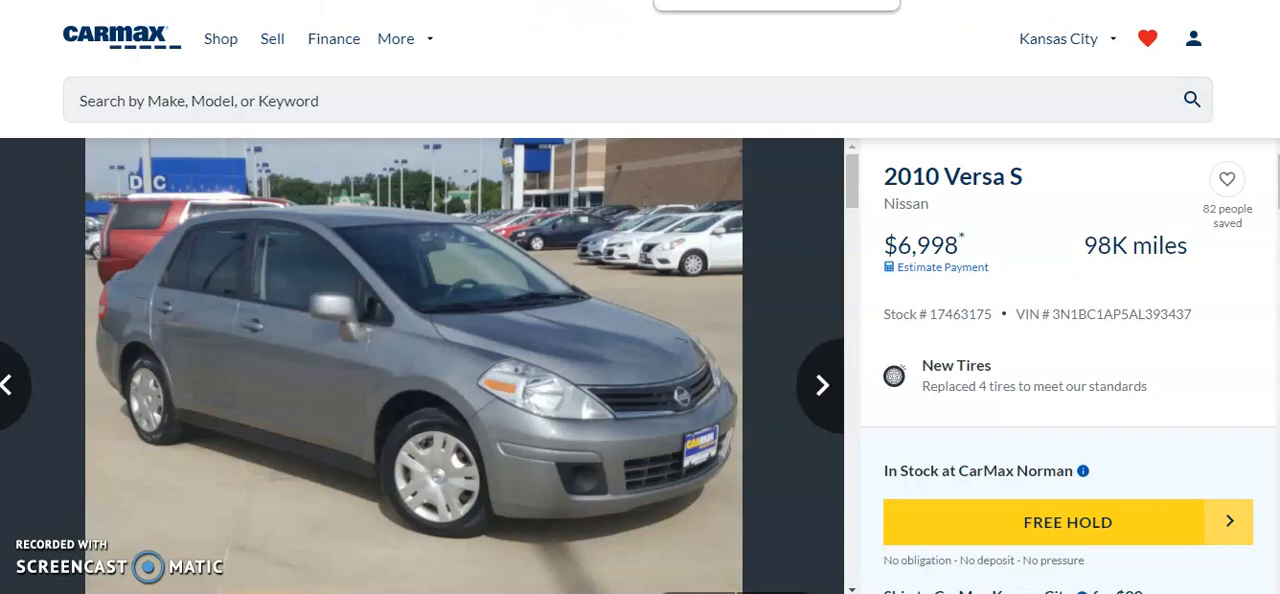
{"action": "left_click", "coordinate": [740, 1]}
{"action": "left_click", "coordinate": [931, 252]}
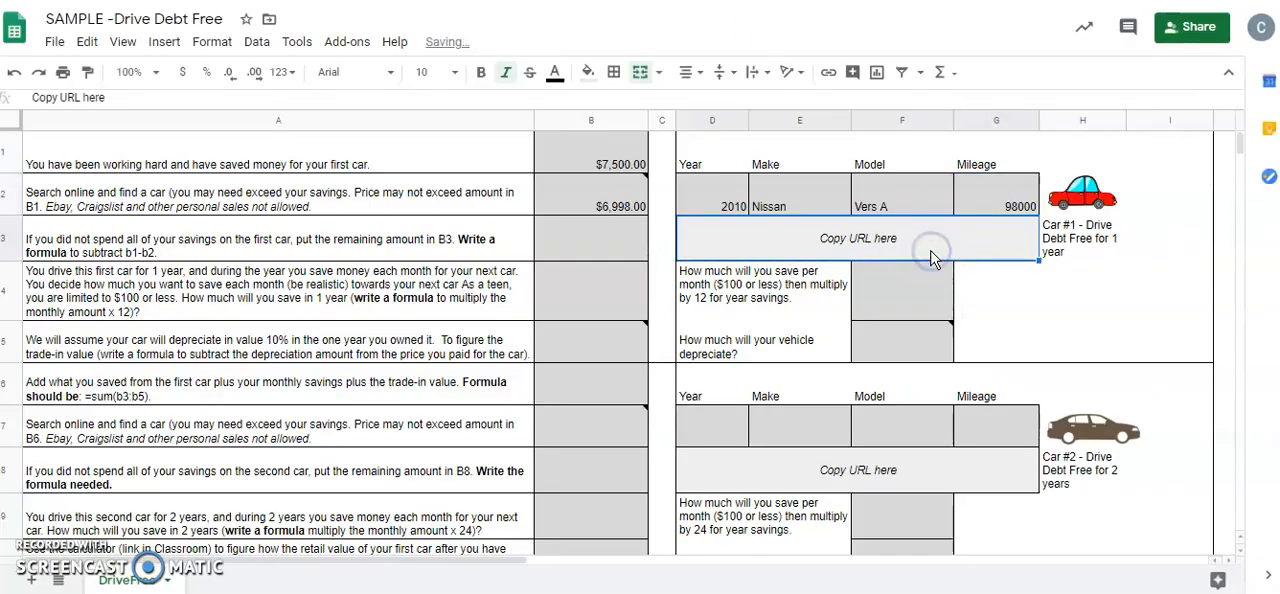
{"action": "key", "text": "ctrl+v"}
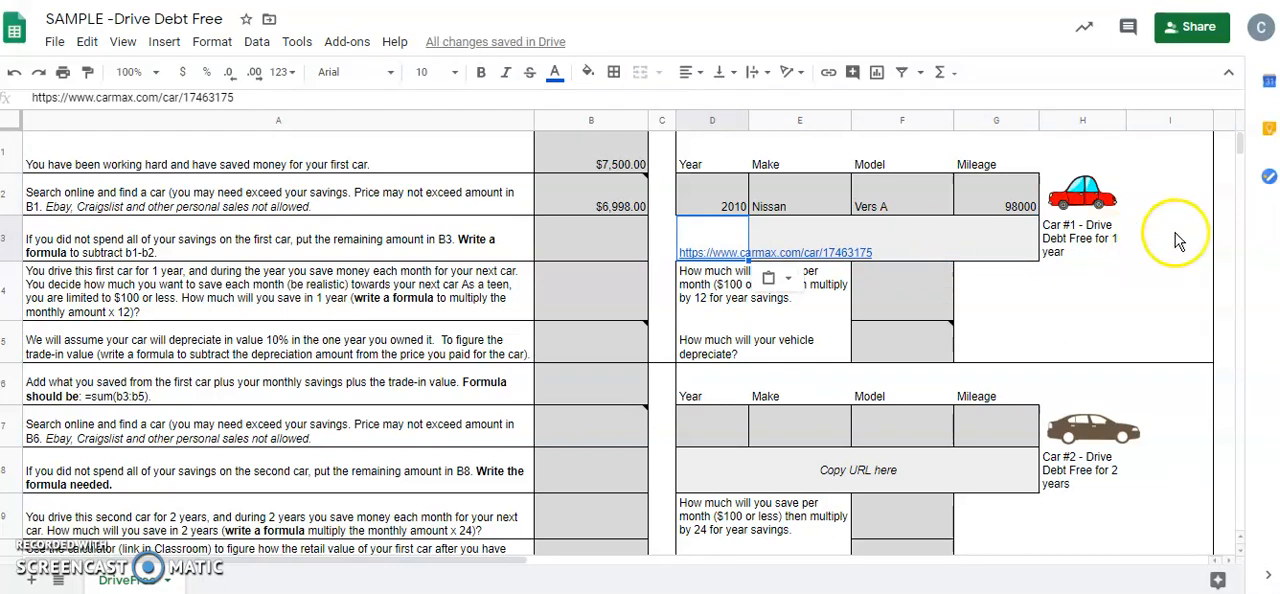
{"action": "left_click", "coordinate": [1175, 236]}
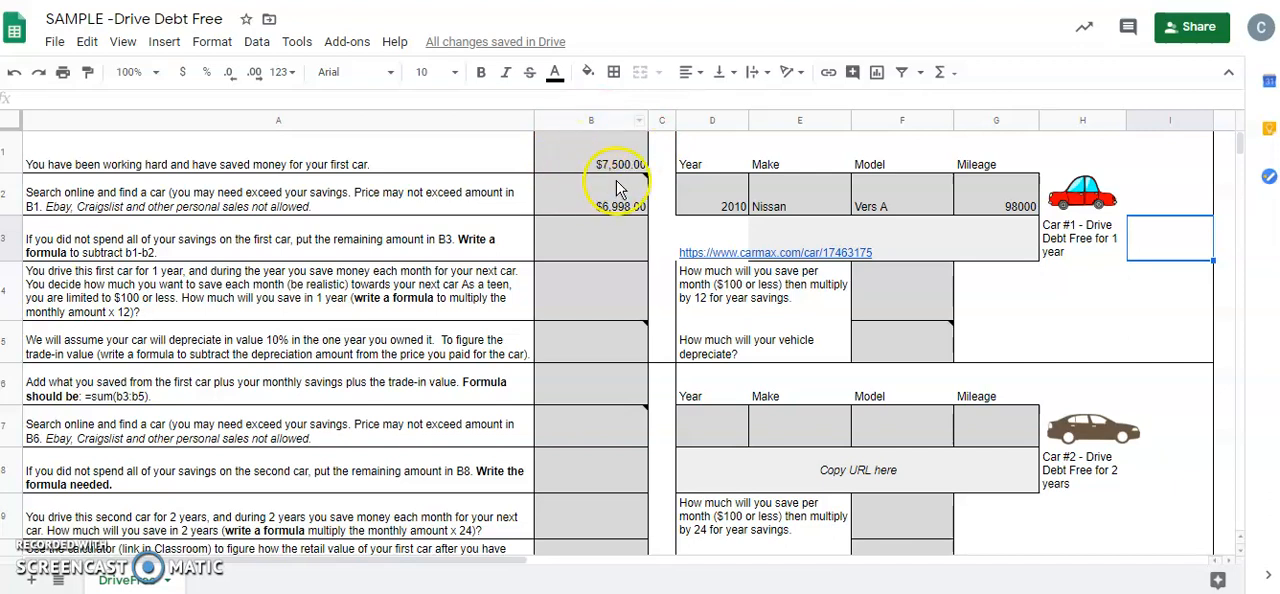
Calculate the savings remaining after the first car in cell B3 with the formula =B1-B2
{"action": "mouse_move", "coordinate": [618, 206]}
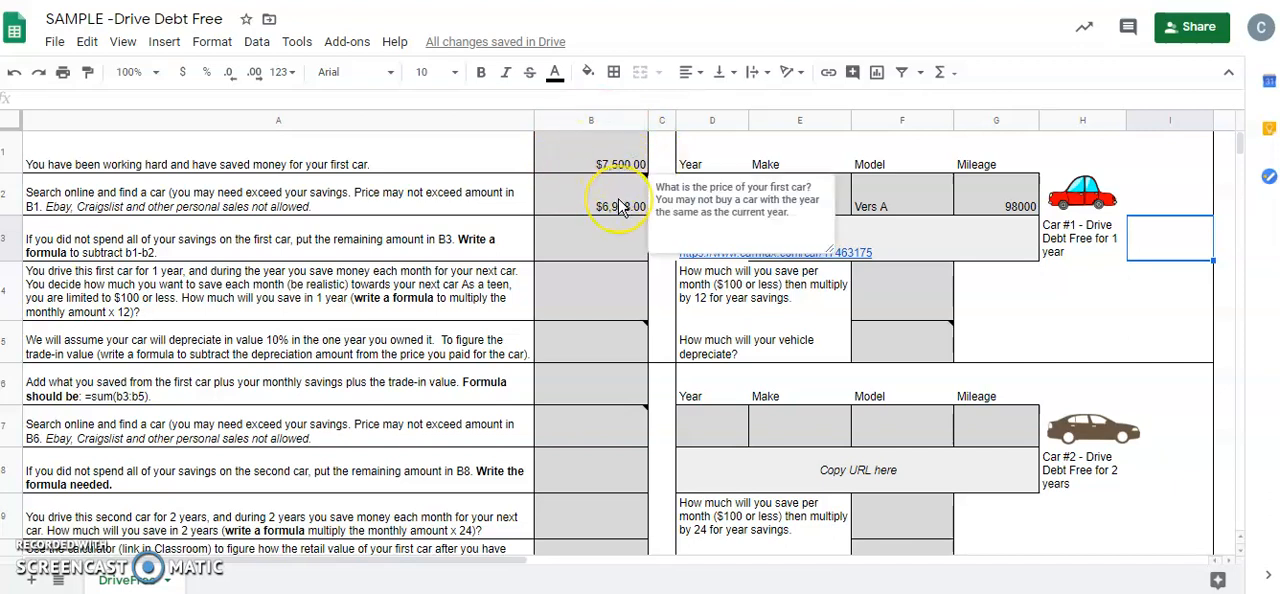
{"action": "left_click", "coordinate": [611, 243]}
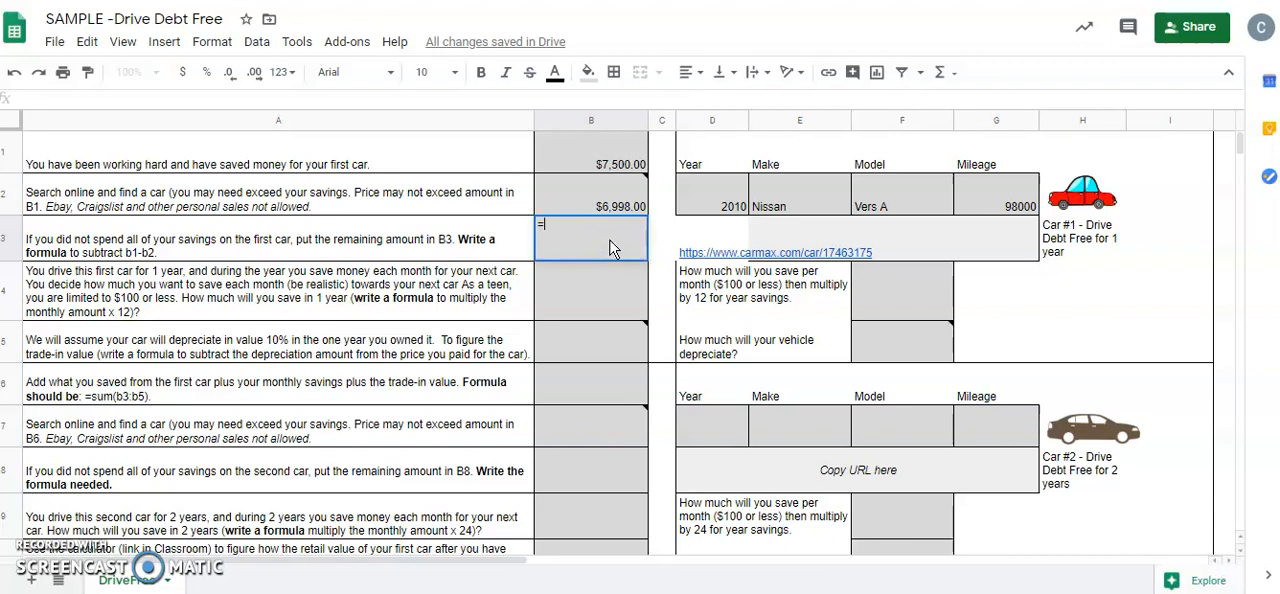
{"action": "type", "text": "="}
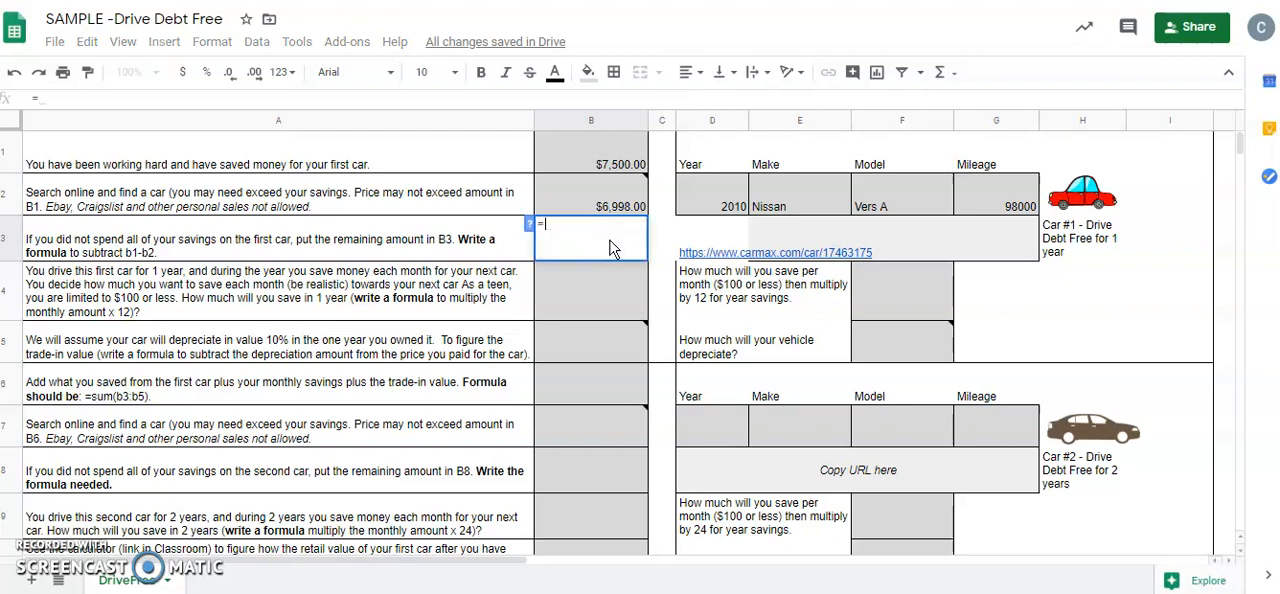
{"action": "left_click", "coordinate": [622, 172]}
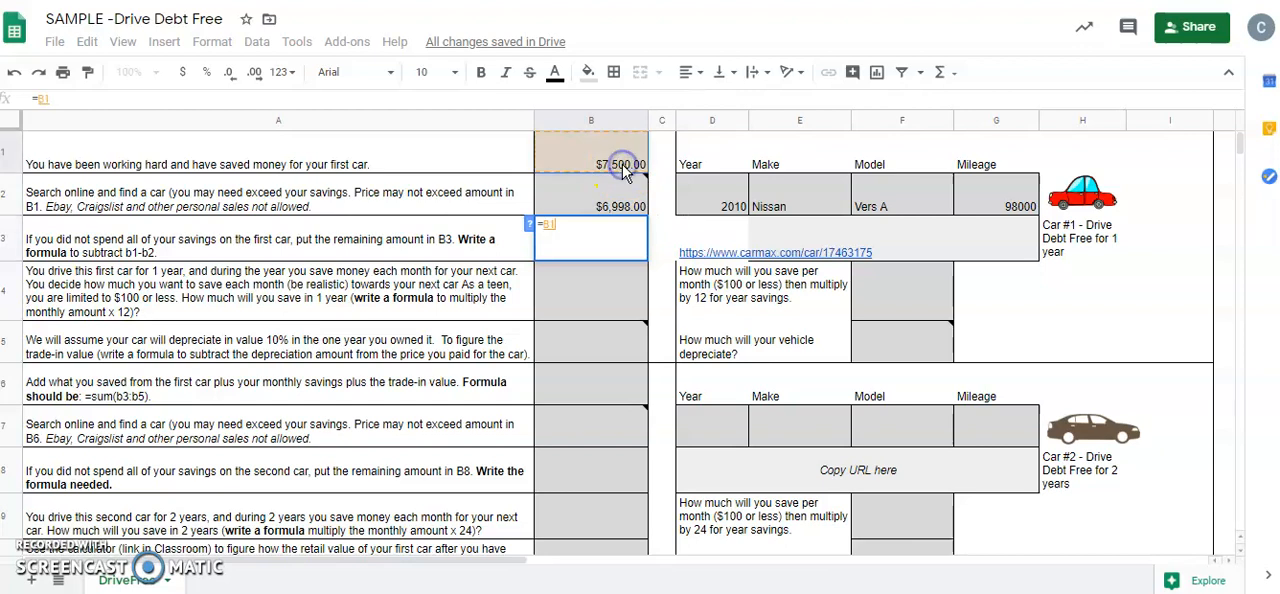
{"action": "type", "text": "-"}
{"action": "left_click", "coordinate": [614, 200]}
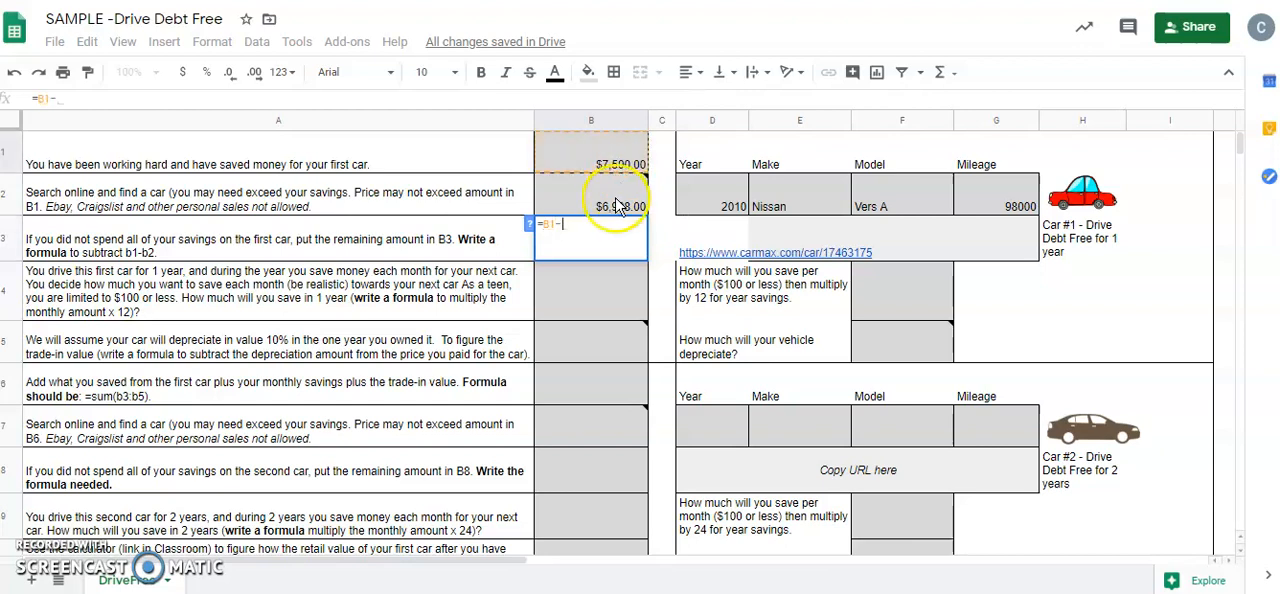
{"action": "key", "text": "Return"}
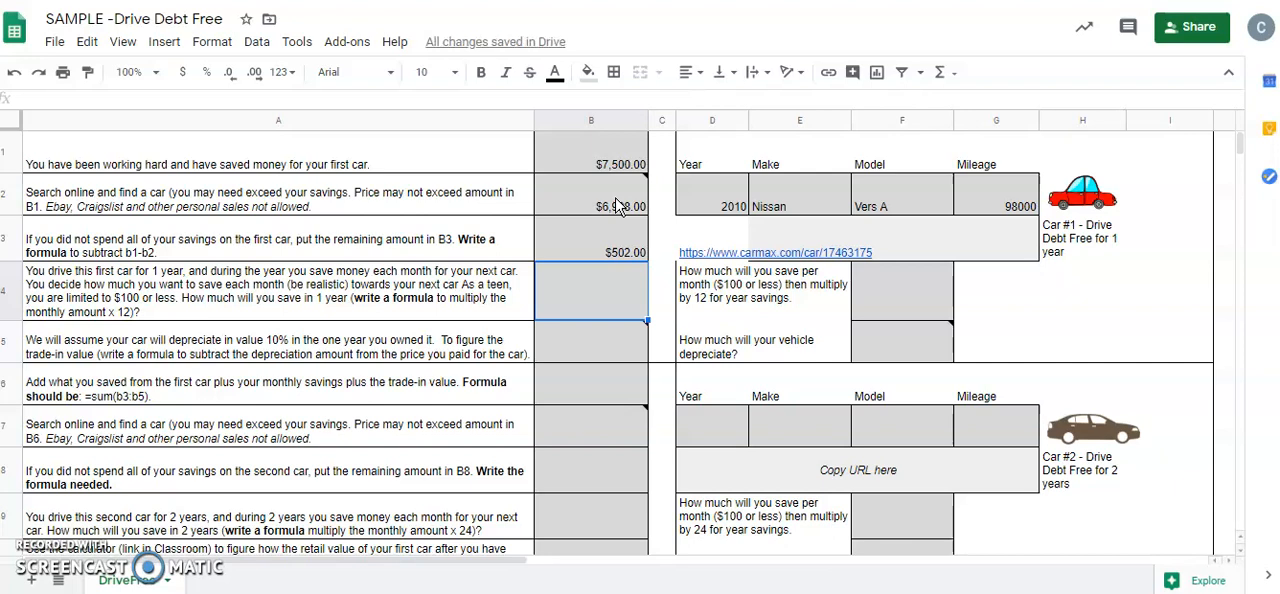
Enter 85 in cell F4 as the monthly savings amount for Car #1
{"action": "left_click", "coordinate": [560, 288]}
{"action": "left_click", "coordinate": [895, 302]}
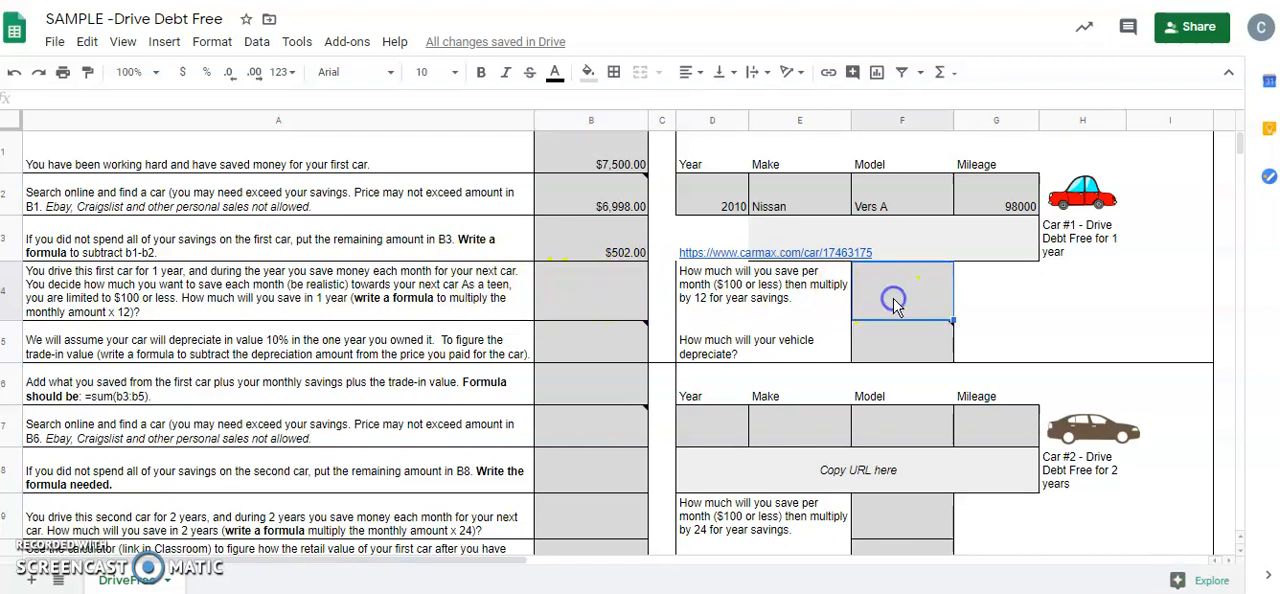
{"action": "type", "text": "8"}
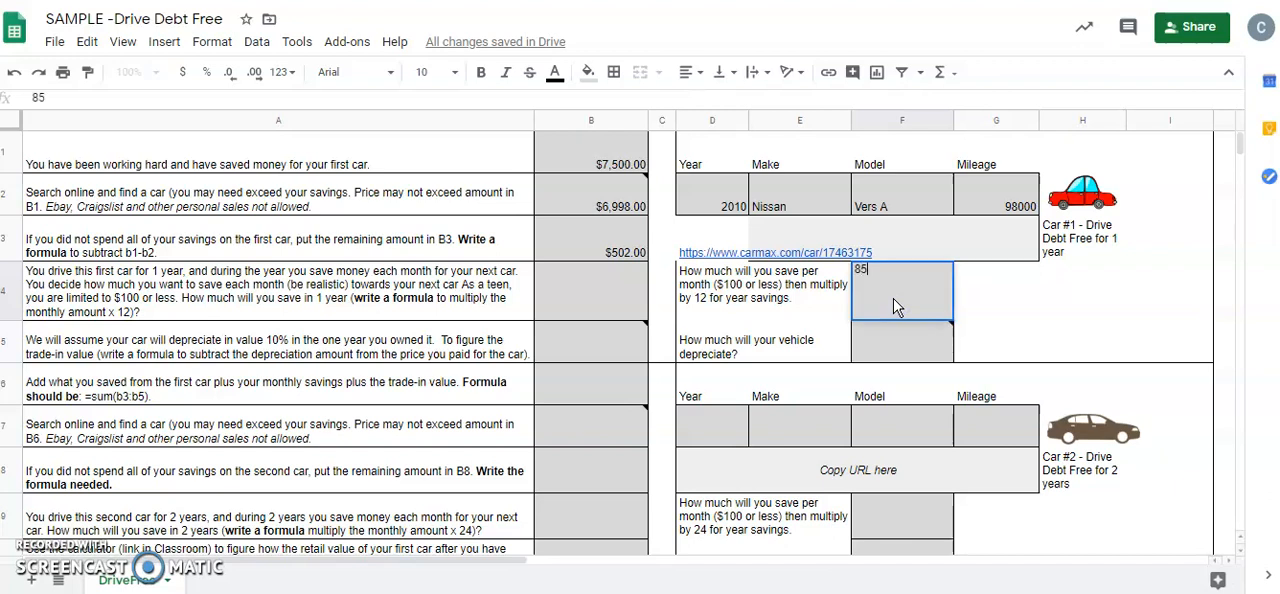
{"action": "type", "text": "5"}
{"action": "key", "text": "Return"}
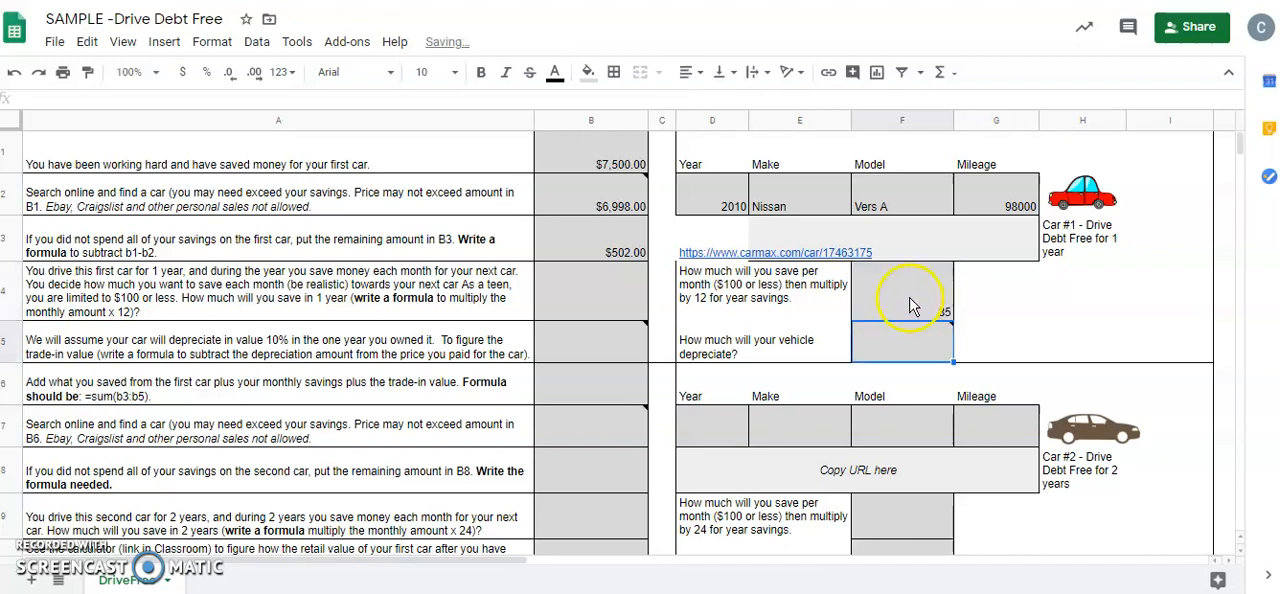
Calculate the one-year savings in cell B4 with the formula =F4*12
{"action": "left_click", "coordinate": [910, 305]}
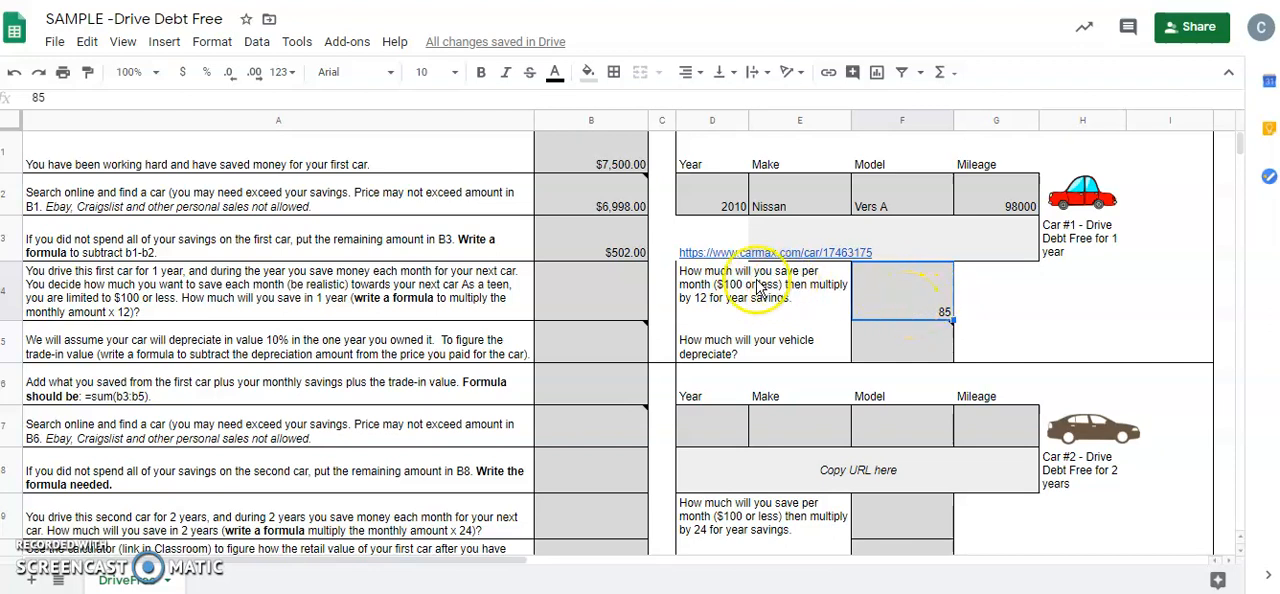
{"action": "left_click", "coordinate": [578, 302]}
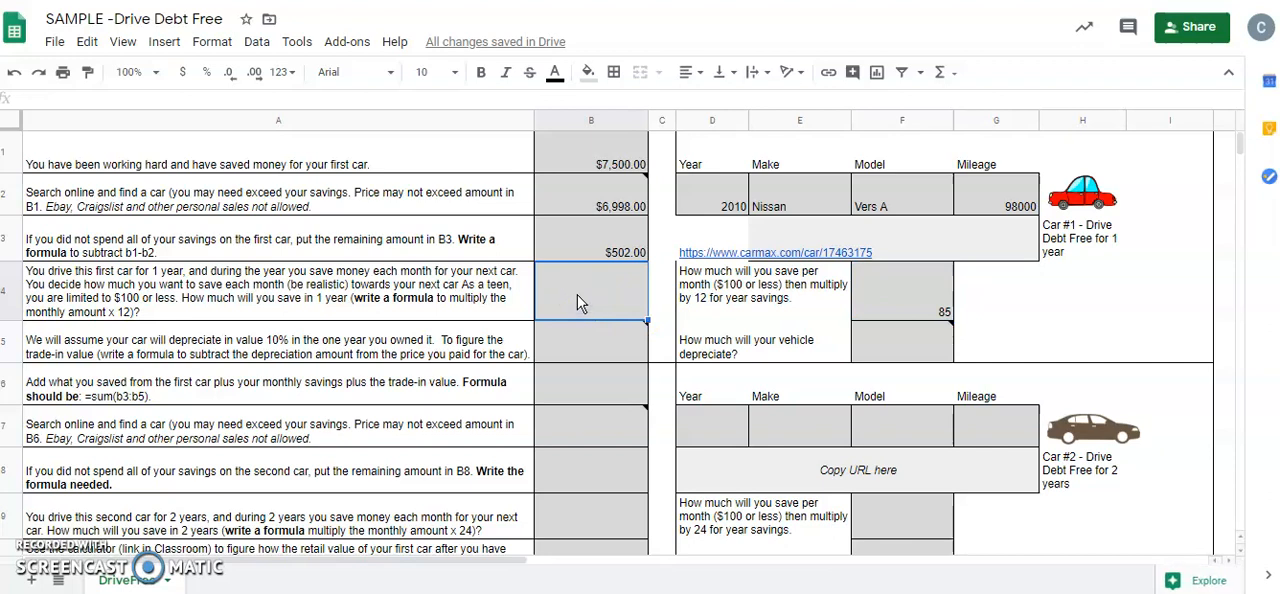
{"action": "type", "text": "="}
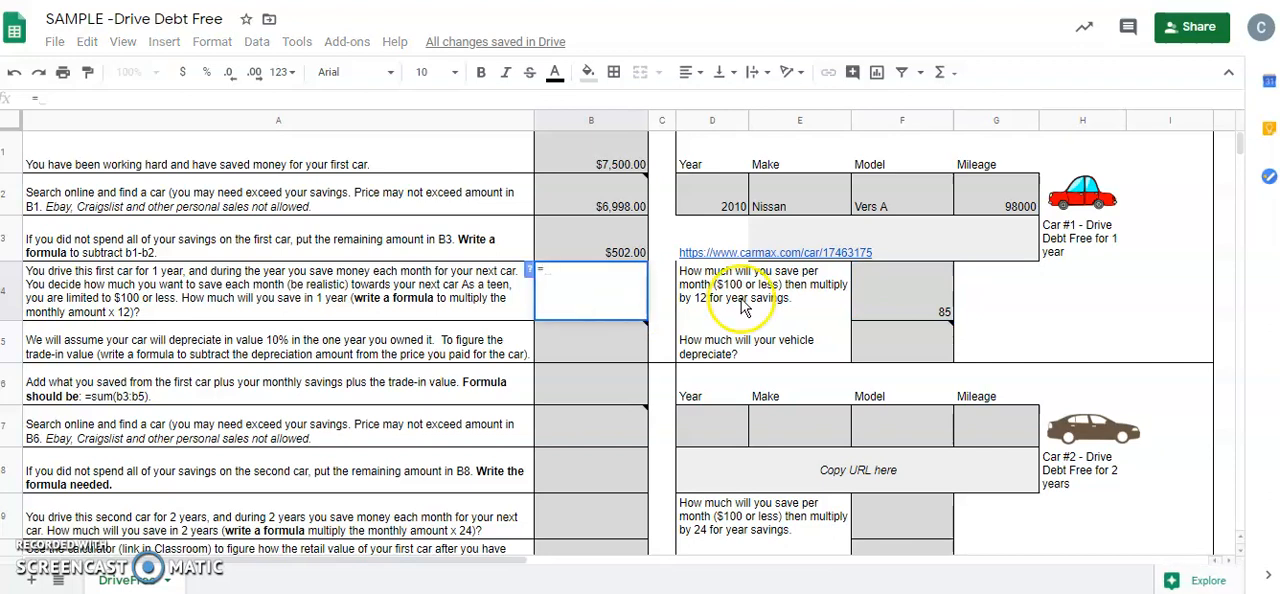
{"action": "left_click", "coordinate": [895, 300]}
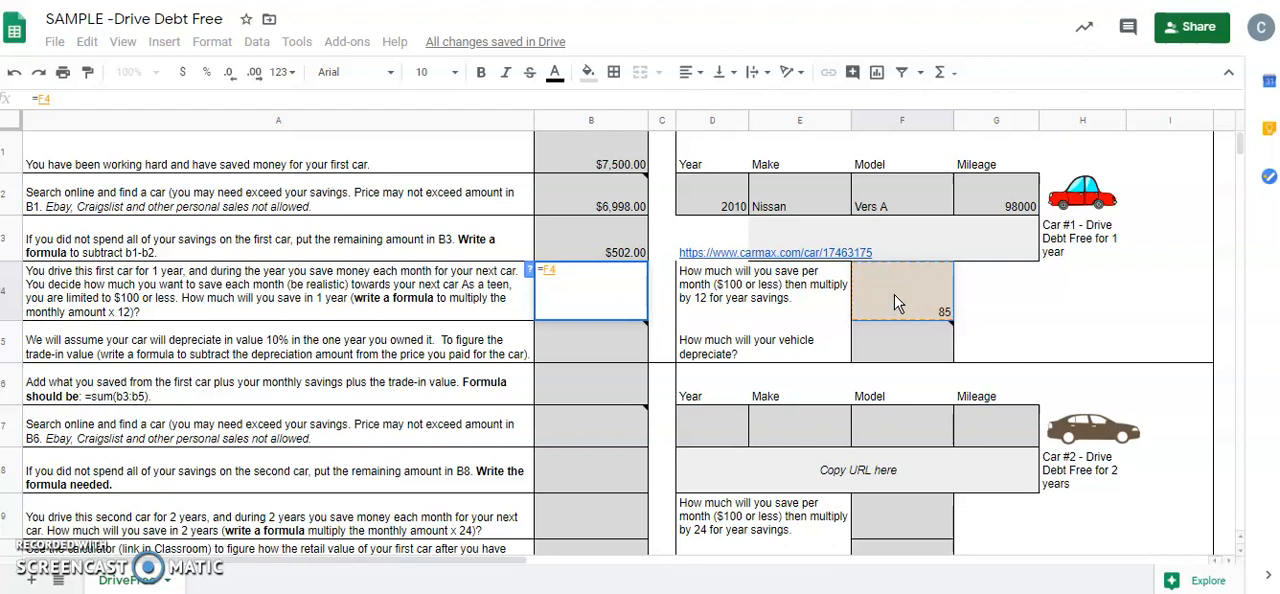
{"action": "type", "text": "*12"}
{"action": "key", "text": "Return"}
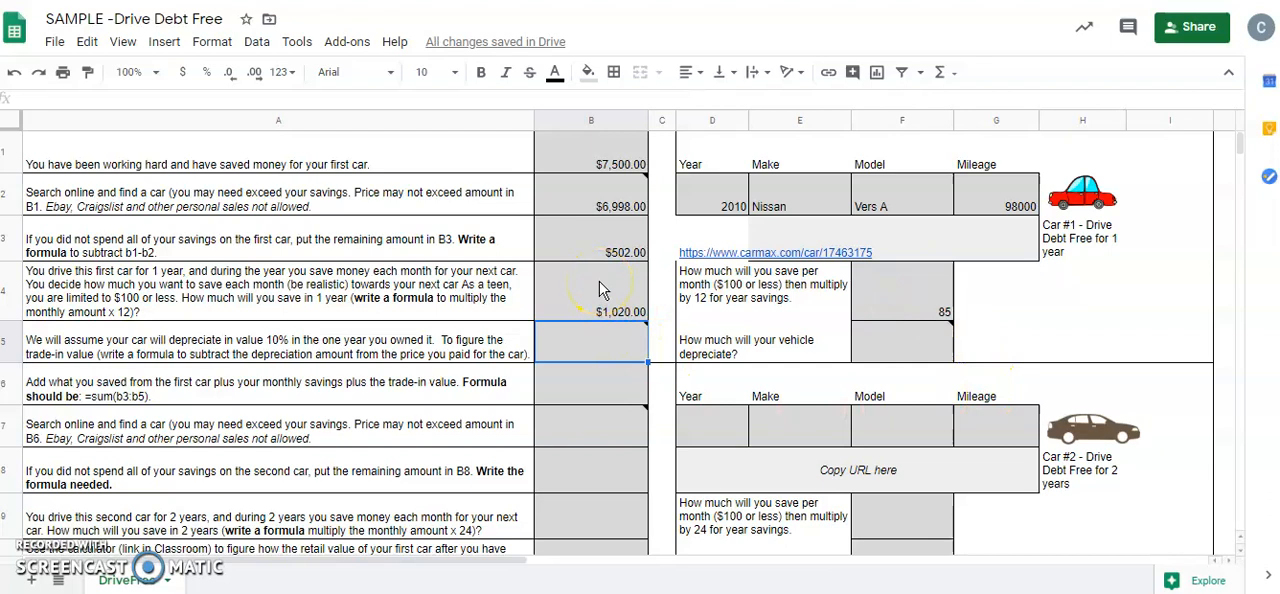
Calculate the first car's 10% depreciation in cell F5 with the formula =B2*.1
{"action": "left_click", "coordinate": [586, 357]}
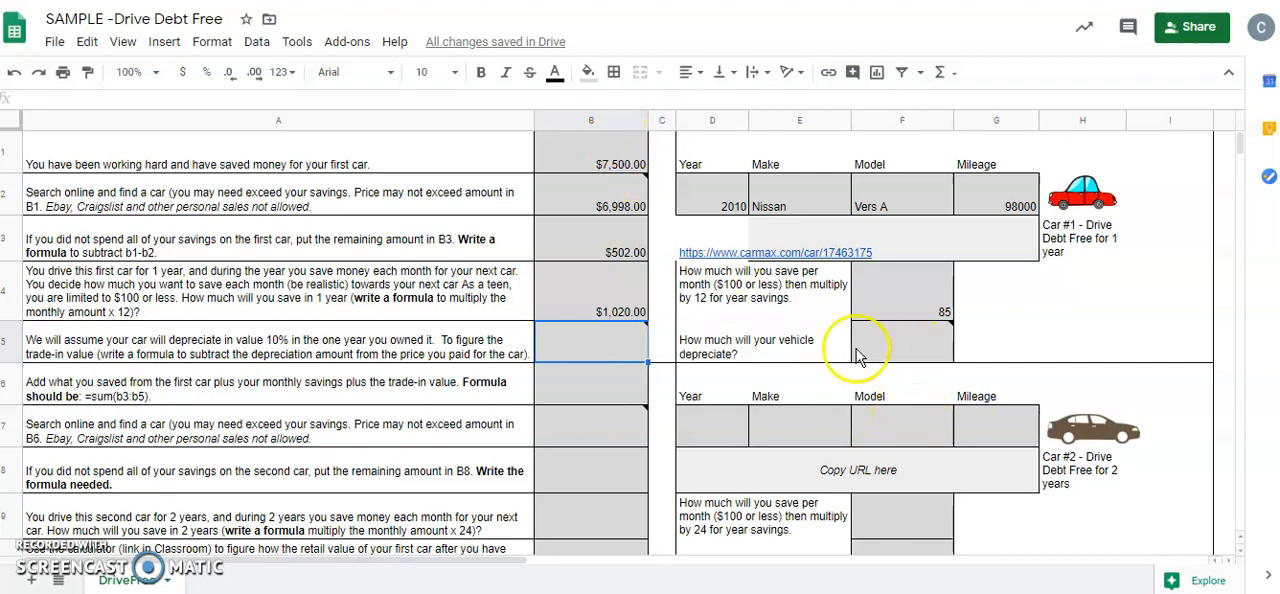
{"action": "left_click", "coordinate": [914, 350]}
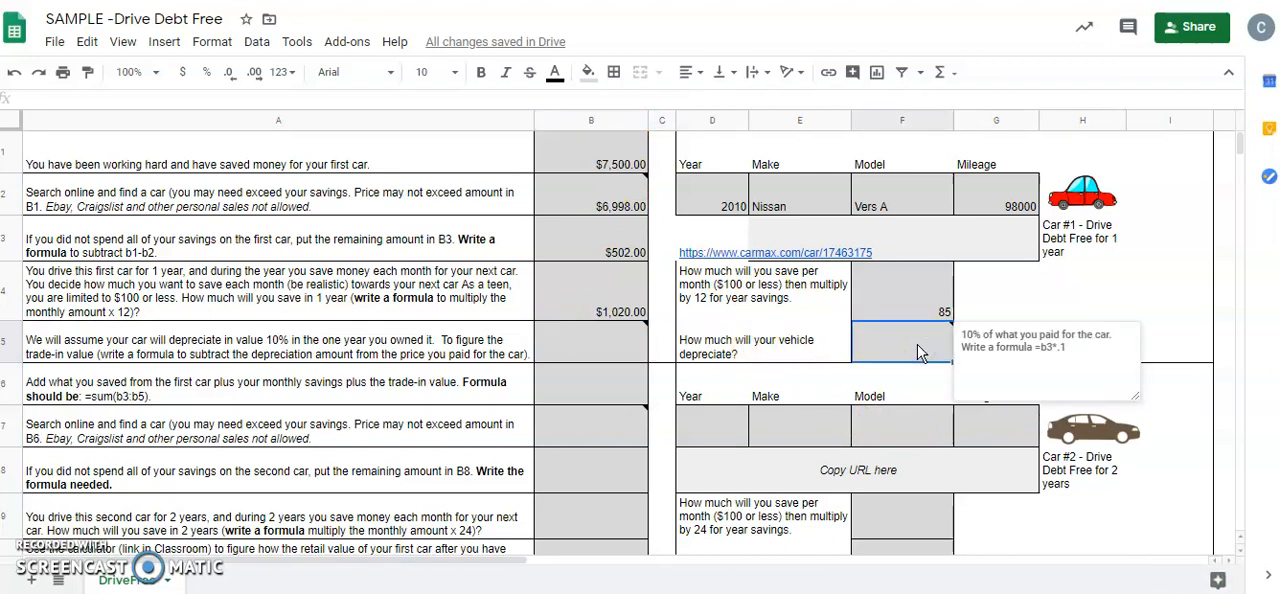
{"action": "type", "text": "="}
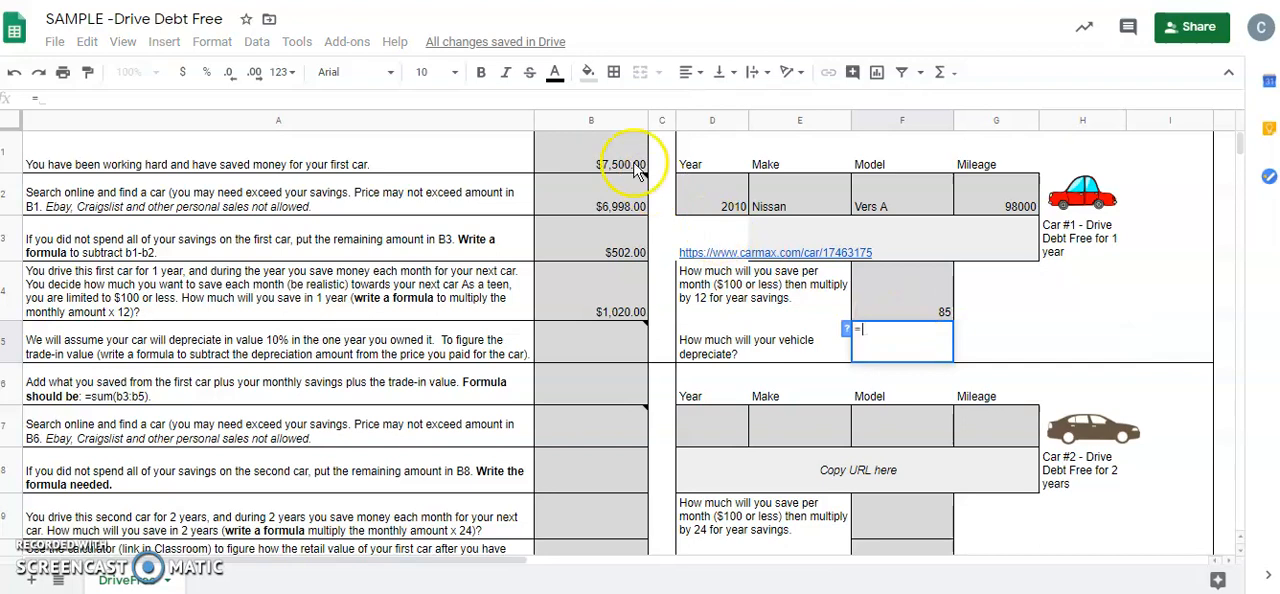
{"action": "left_click", "coordinate": [625, 165]}
{"action": "left_click", "coordinate": [614, 200]}
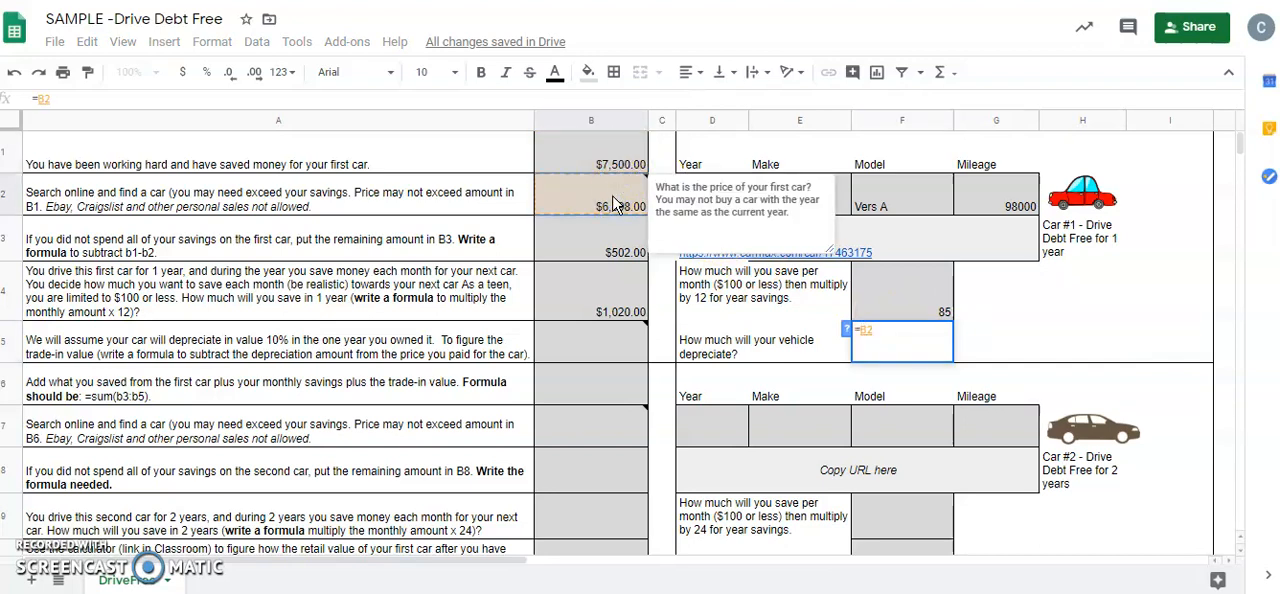
{"action": "type", "text": "*.1"}
{"action": "key", "text": "Return"}
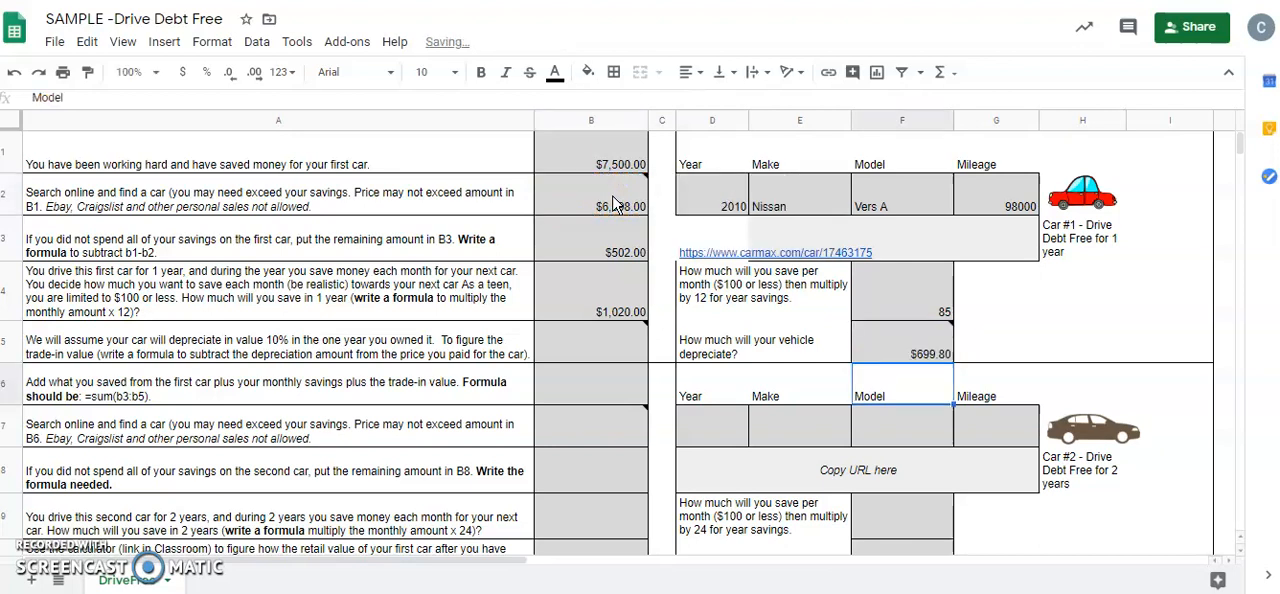
Calculate the first car's trade-in value in cell B5 by subtracting the depreciation from the price, using =B2-F5
{"action": "mouse_move", "coordinate": [586, 349]}
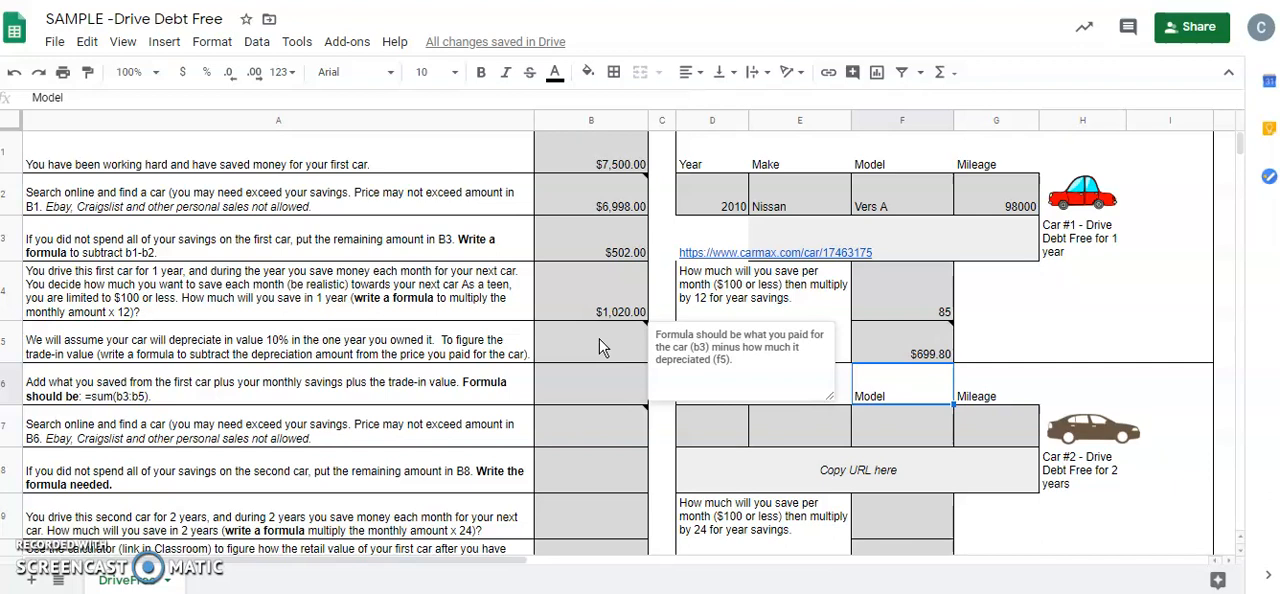
{"action": "left_click", "coordinate": [600, 346]}
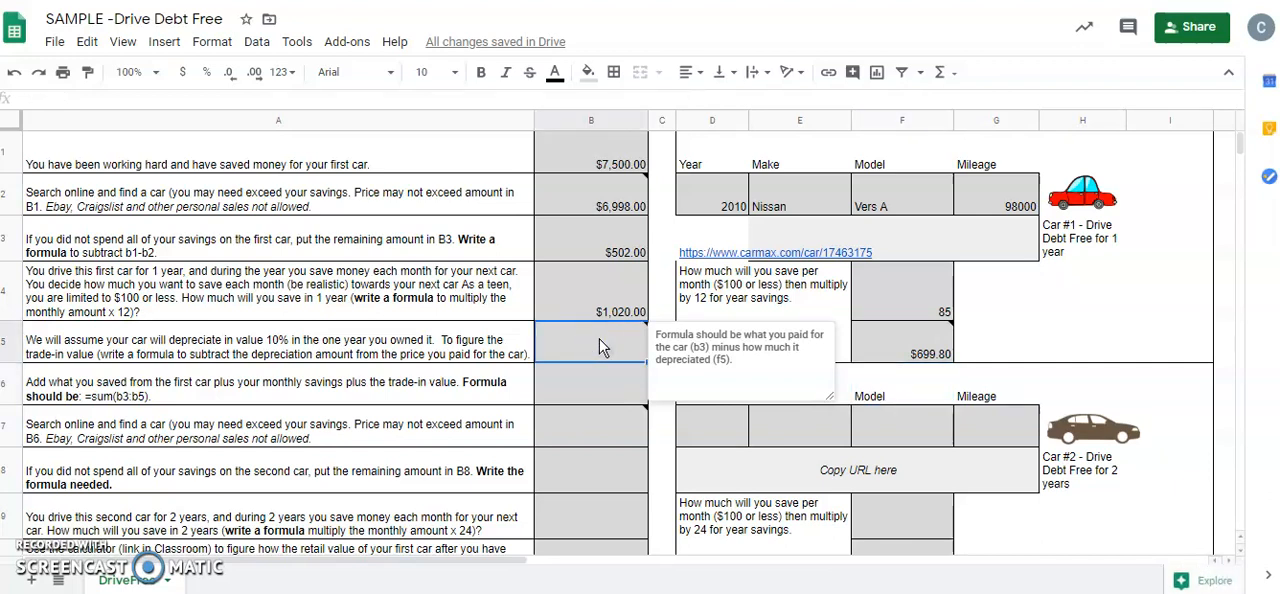
{"action": "type", "text": "="}
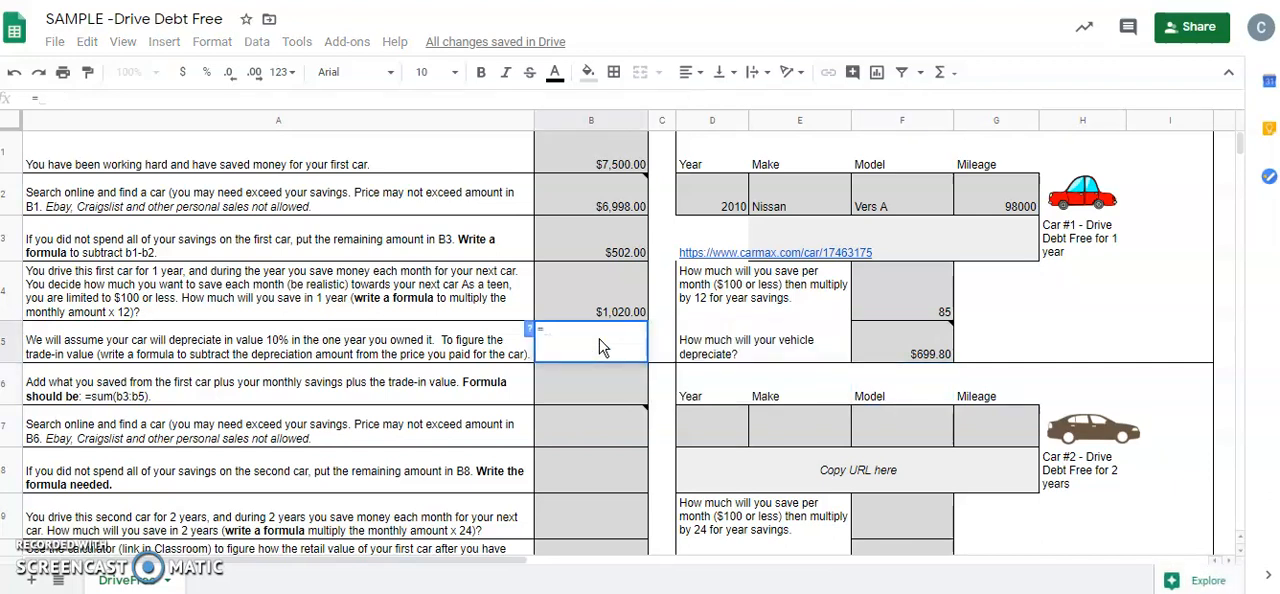
{"action": "left_click", "coordinate": [612, 200]}
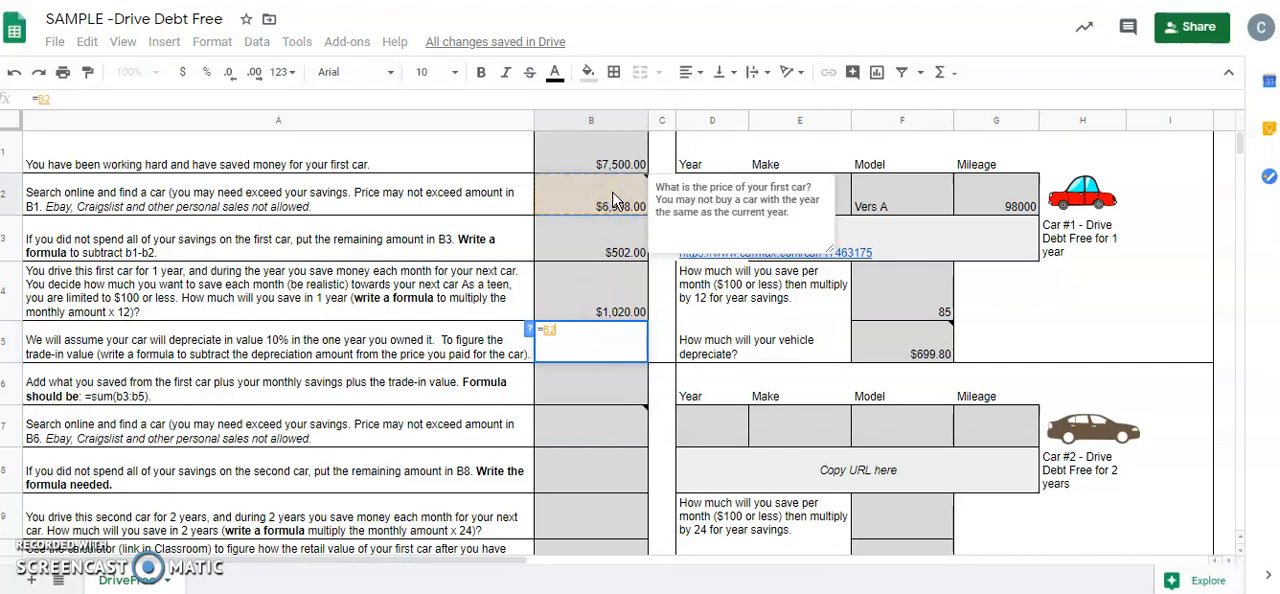
{"action": "type", "text": "-"}
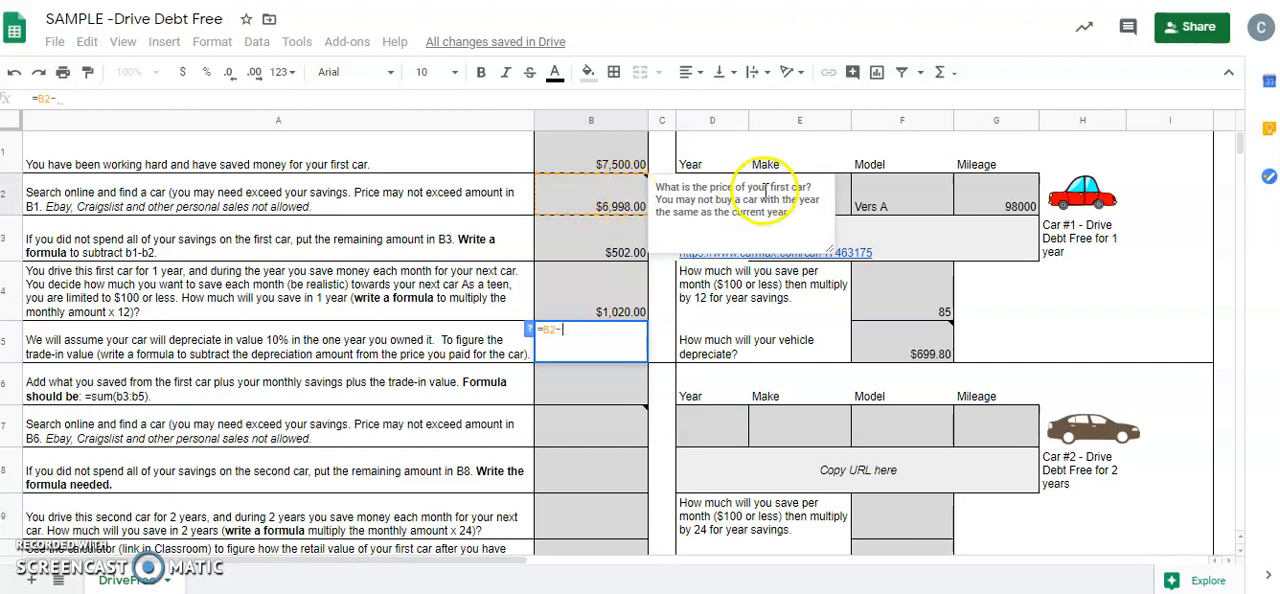
{"action": "left_click", "coordinate": [900, 347]}
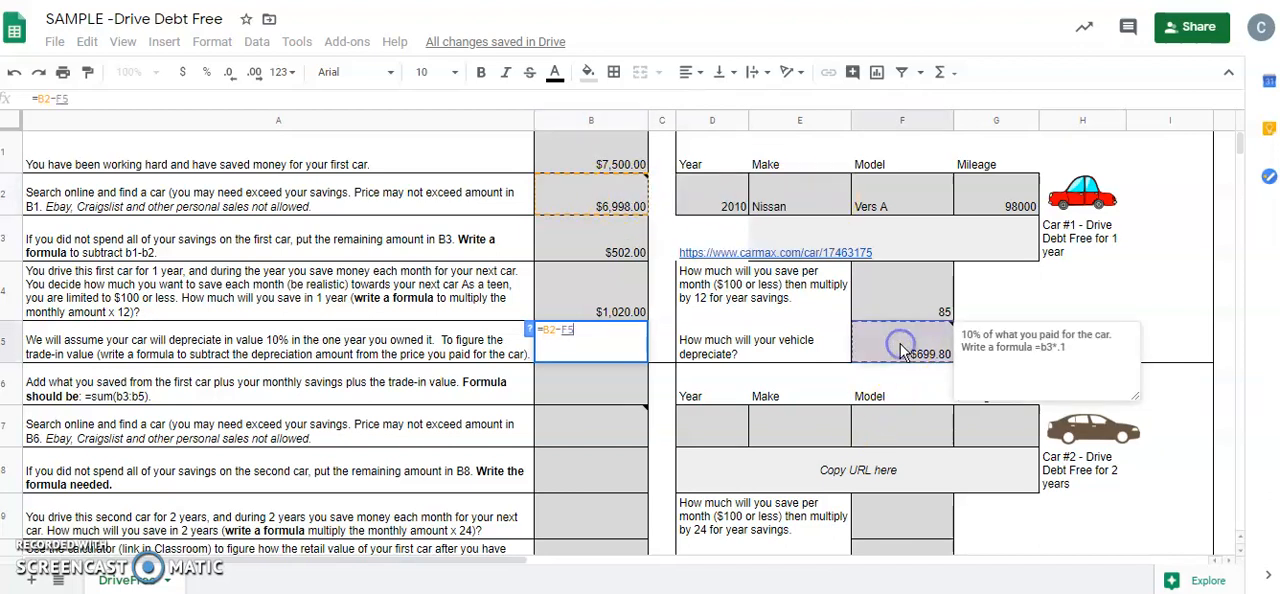
{"action": "key", "text": "Return"}
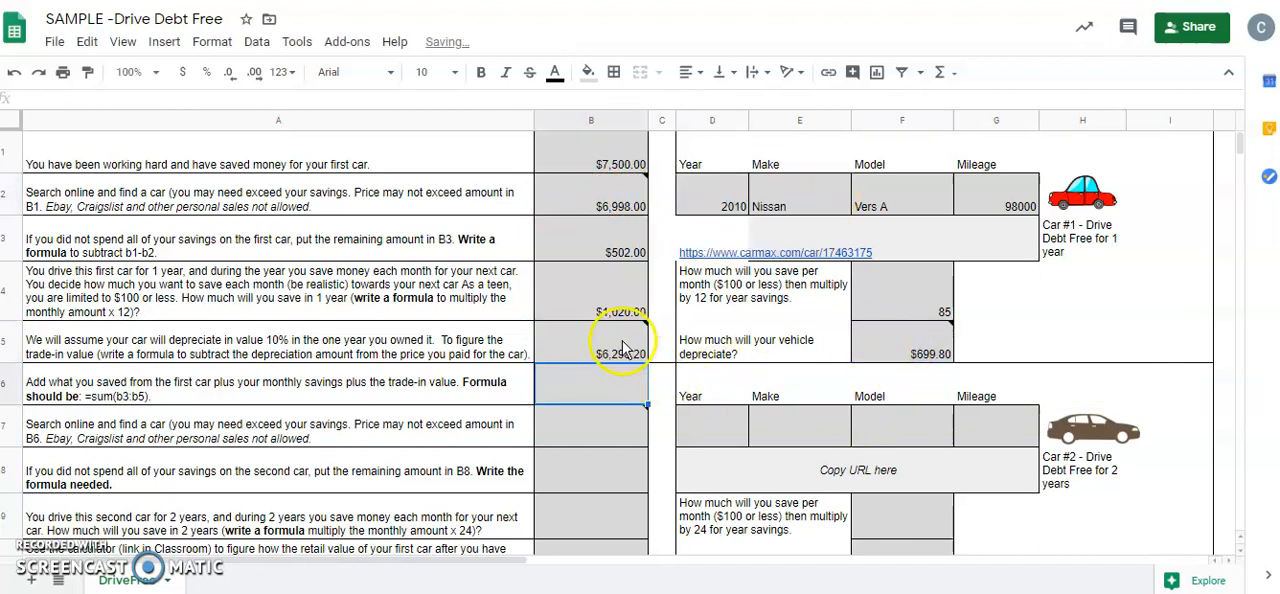
{"action": "mouse_move", "coordinate": [620, 345]}
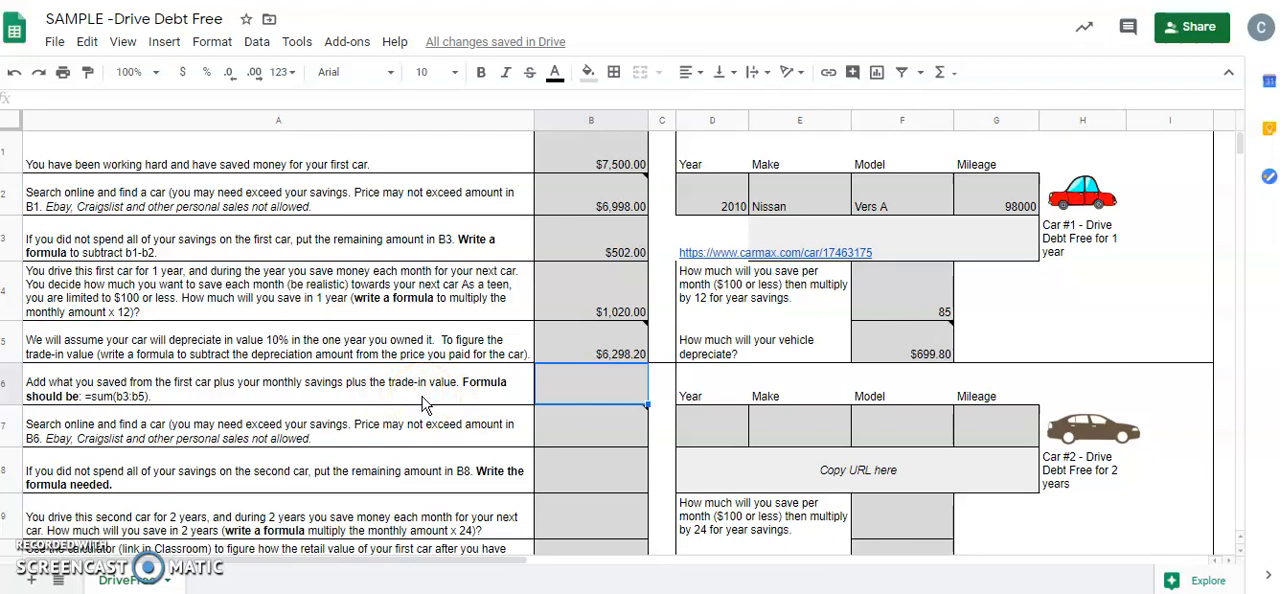
{"action": "type", "text": "="}
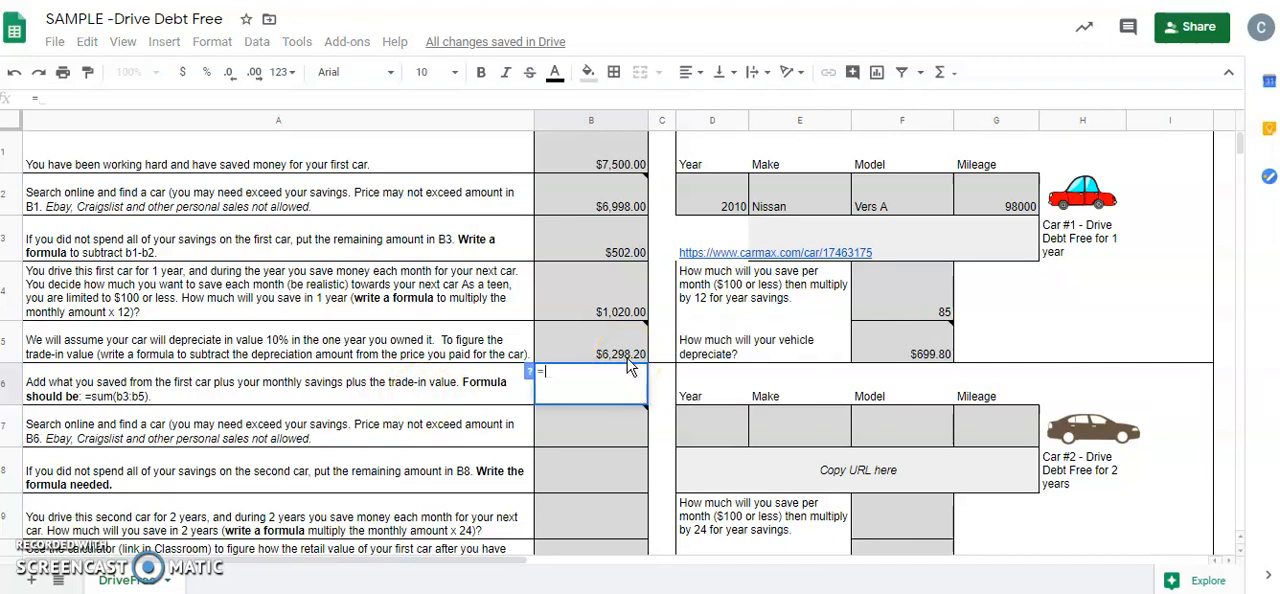
{"action": "left_click", "coordinate": [586, 252]}
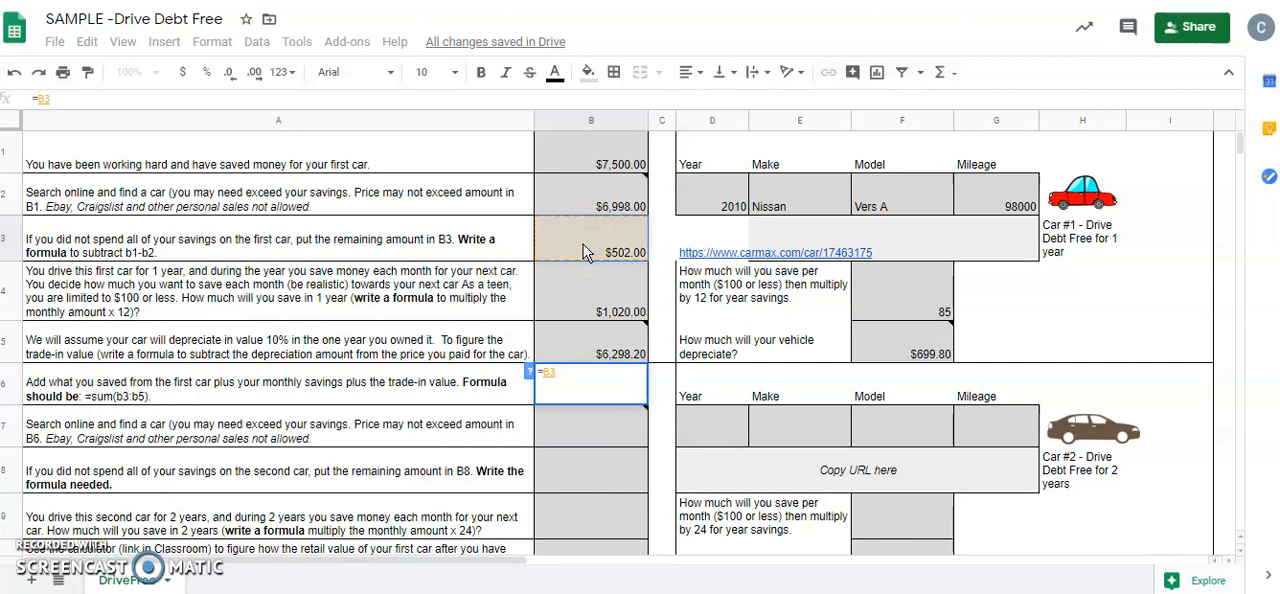
{"action": "key", "text": "BackSpace"}
{"action": "key", "text": "BackSpace"}
{"action": "type", "text": "sum"}
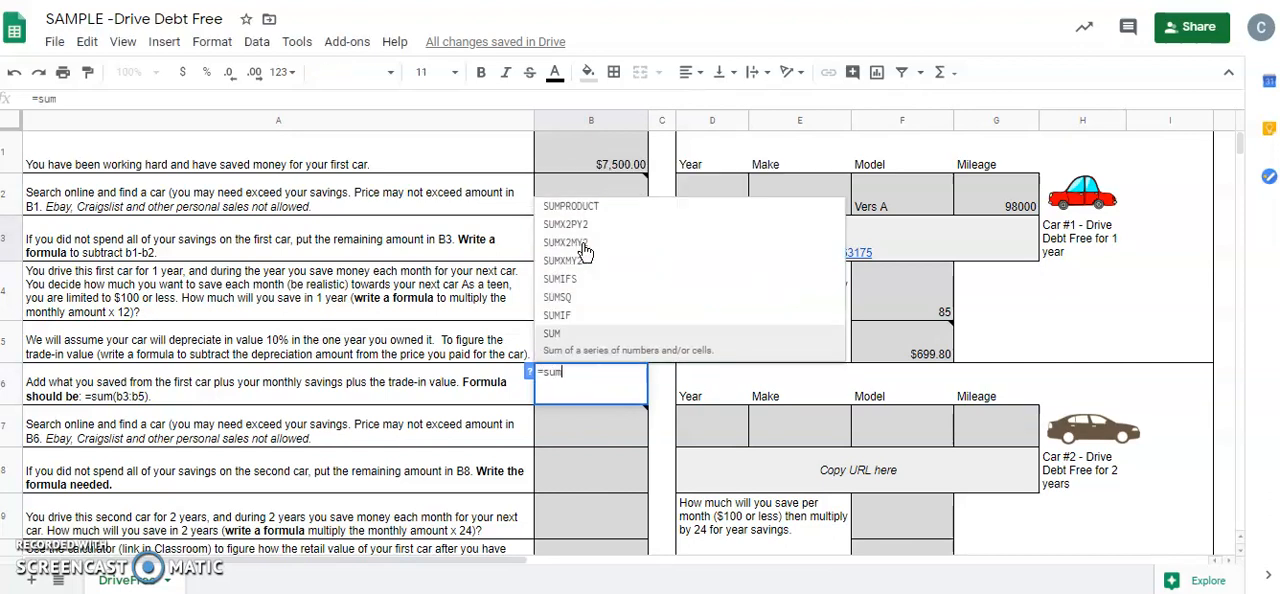
{"action": "type", "text": "("}
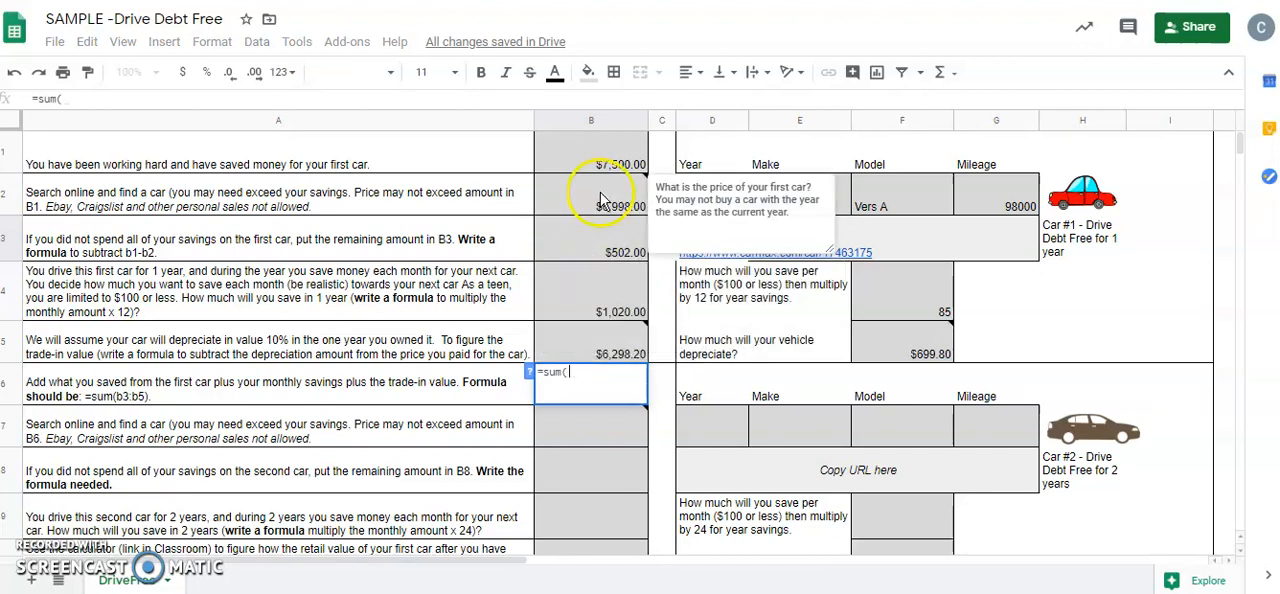
{"action": "left_click", "coordinate": [600, 250]}
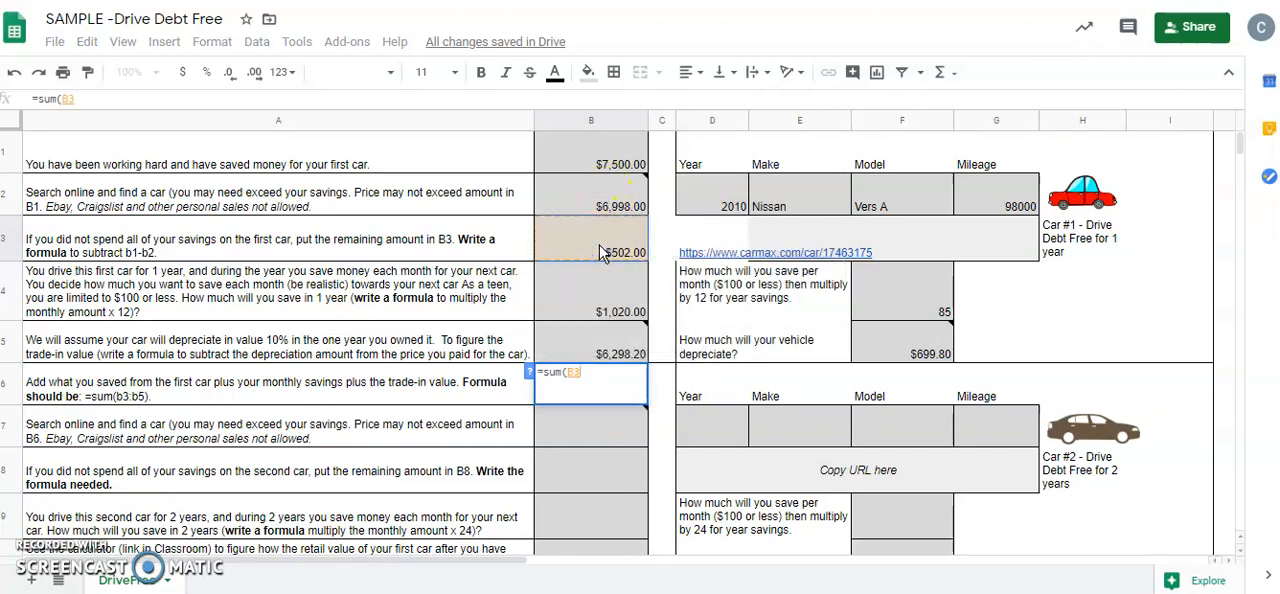
{"action": "type", "text": ":"}
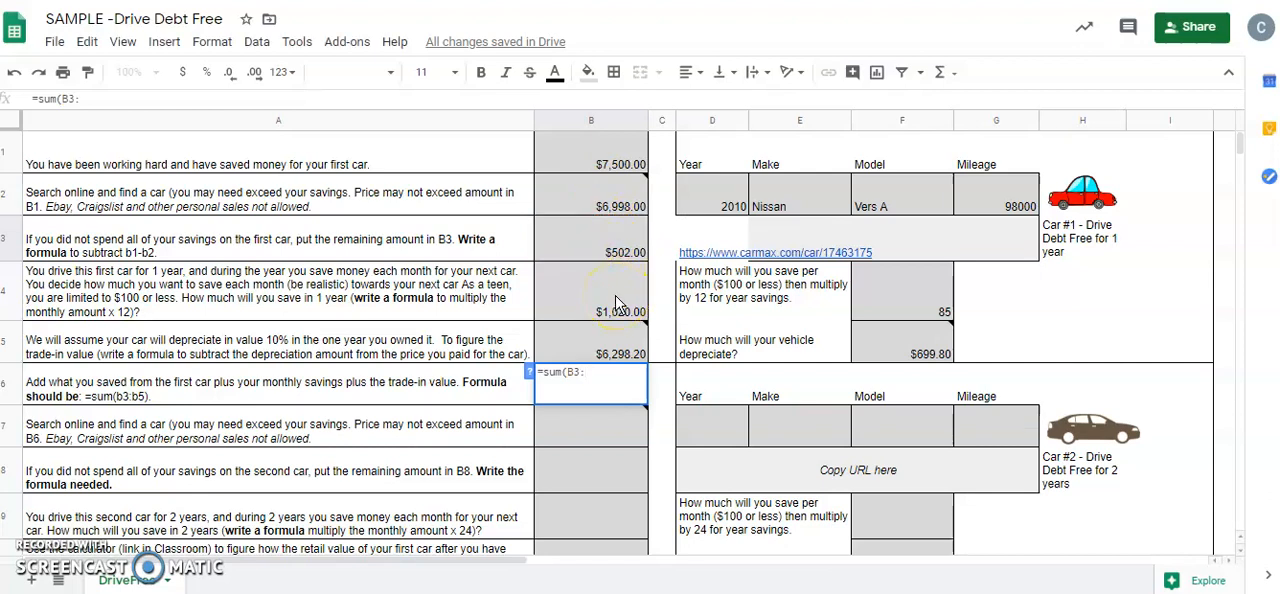
{"action": "left_click", "coordinate": [612, 358]}
Total the leftover savings, yearly savings and trade-in value in cell B6 with a SUM formula over B3:B5
{"action": "left_click", "coordinate": [610, 386]}
{"action": "type", "text": "="}
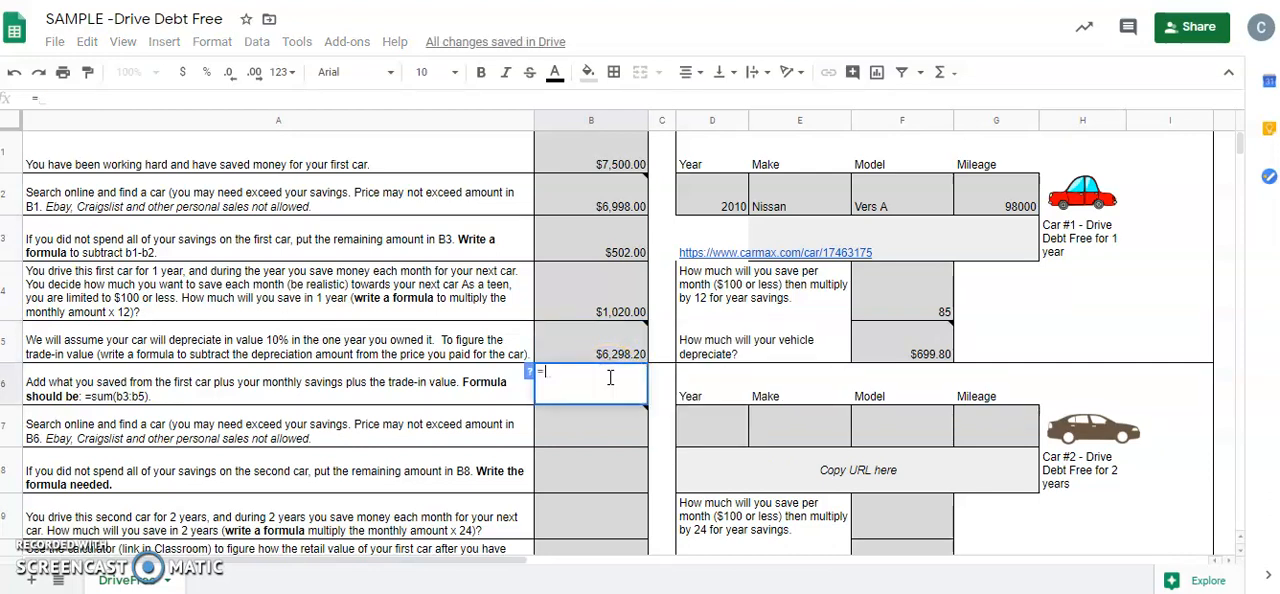
{"action": "type", "text": "sum"}
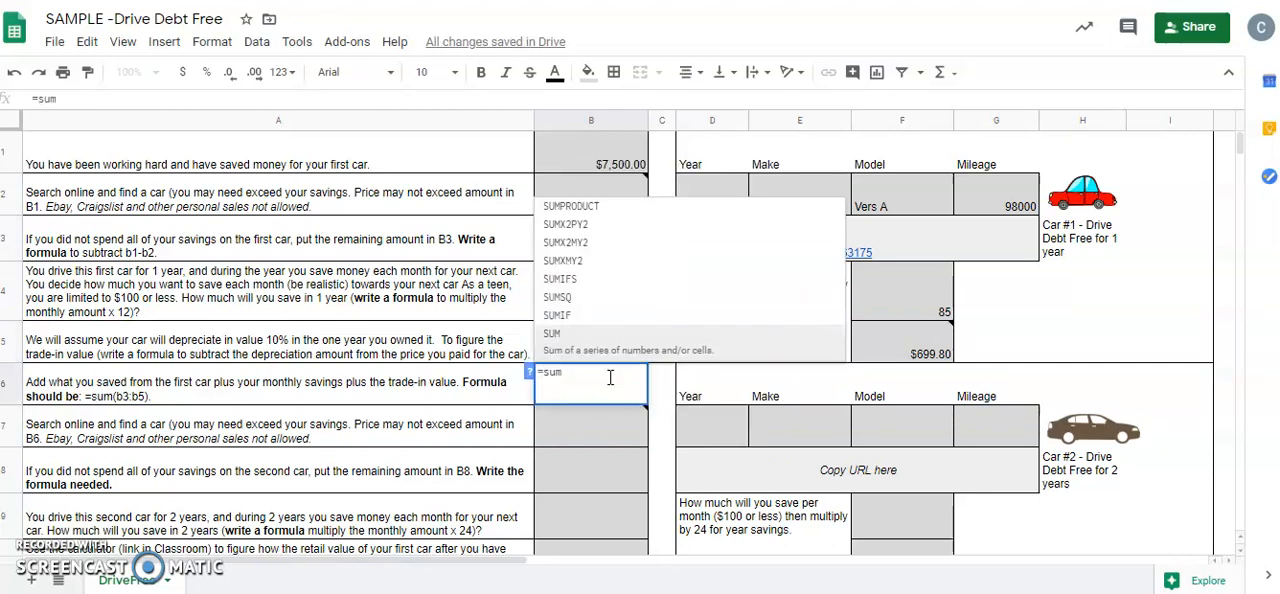
{"action": "type", "text": "("}
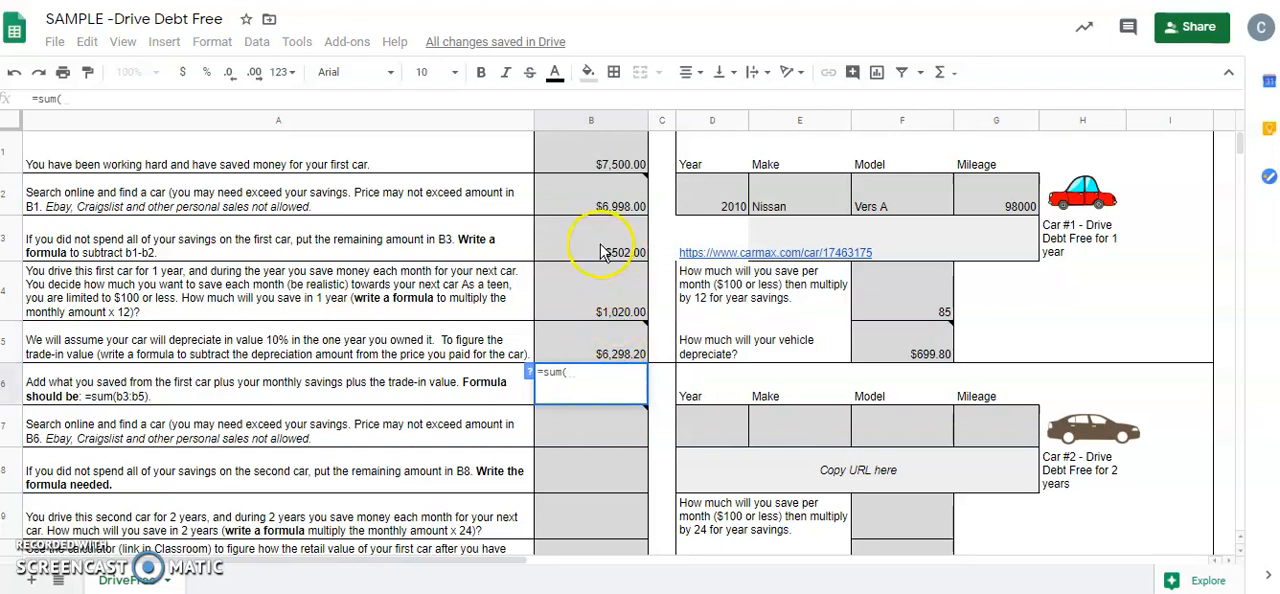
{"action": "left_click_drag", "start_coordinate": [600, 250], "coordinate": [598, 345]}
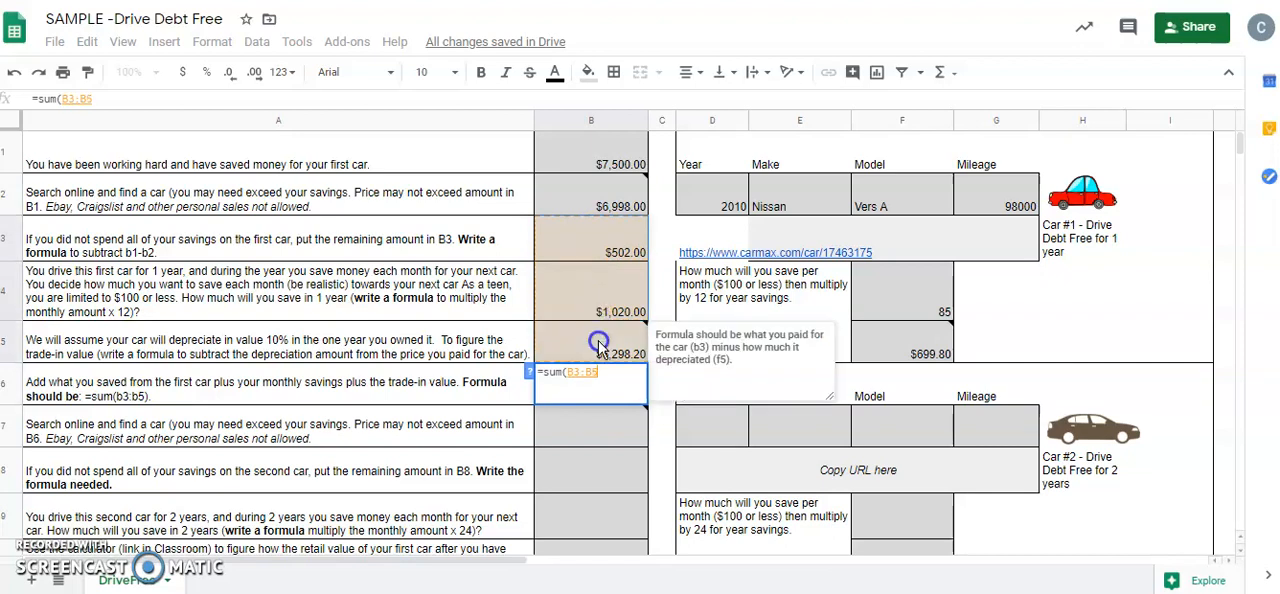
{"action": "key", "text": "Return"}
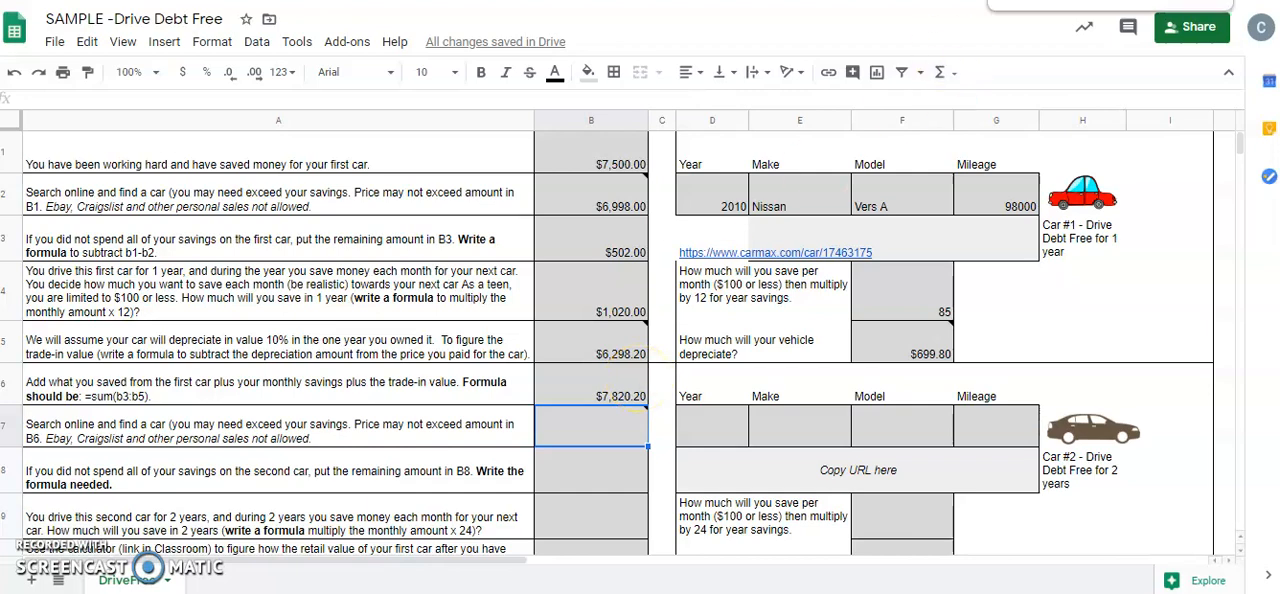
Switch to the CarMax browser page, search the web for autotrader instead and open the Autotrader website
{"action": "left_click", "coordinate": [1070, 0]}
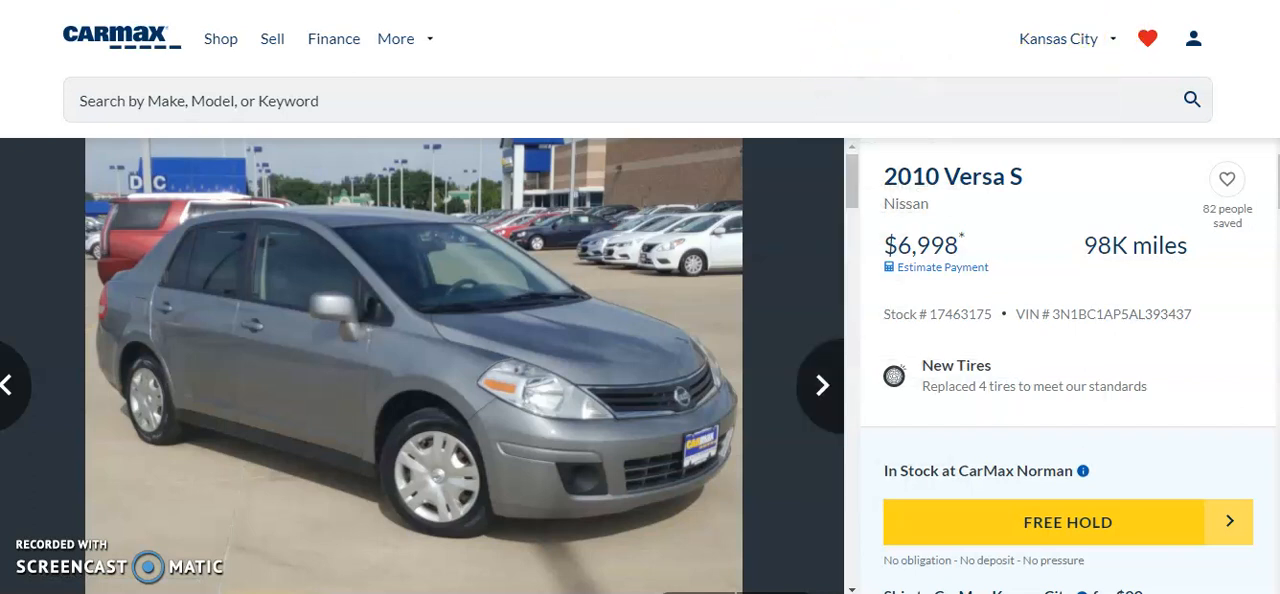
{"action": "key", "text": "BackSpace"}
{"action": "key", "text": "BackSpace"}
{"action": "key", "text": "BackSpace"}
{"action": "key", "text": "BackSpace"}
{"action": "key", "text": "BackSpace"}
{"action": "key", "text": "BackSpace"}
{"action": "key", "text": "BackSpace"}
{"action": "key", "text": "BackSpace"}
{"action": "key", "text": "BackSpace"}
{"action": "key", "text": "BackSpace"}
{"action": "key", "text": "BackSpace"}
{"action": "key", "text": "BackSpace"}
{"action": "key", "text": "BackSpace"}
{"action": "key", "text": "BackSpace"}
{"action": "key", "text": "BackSpace"}
{"action": "key", "text": "BackSpace"}
{"action": "key", "text": "BackSpace"}
{"action": "key", "text": "BackSpace"}
{"action": "key", "text": "BackSpace"}
{"action": "key", "text": "BackSpace"}
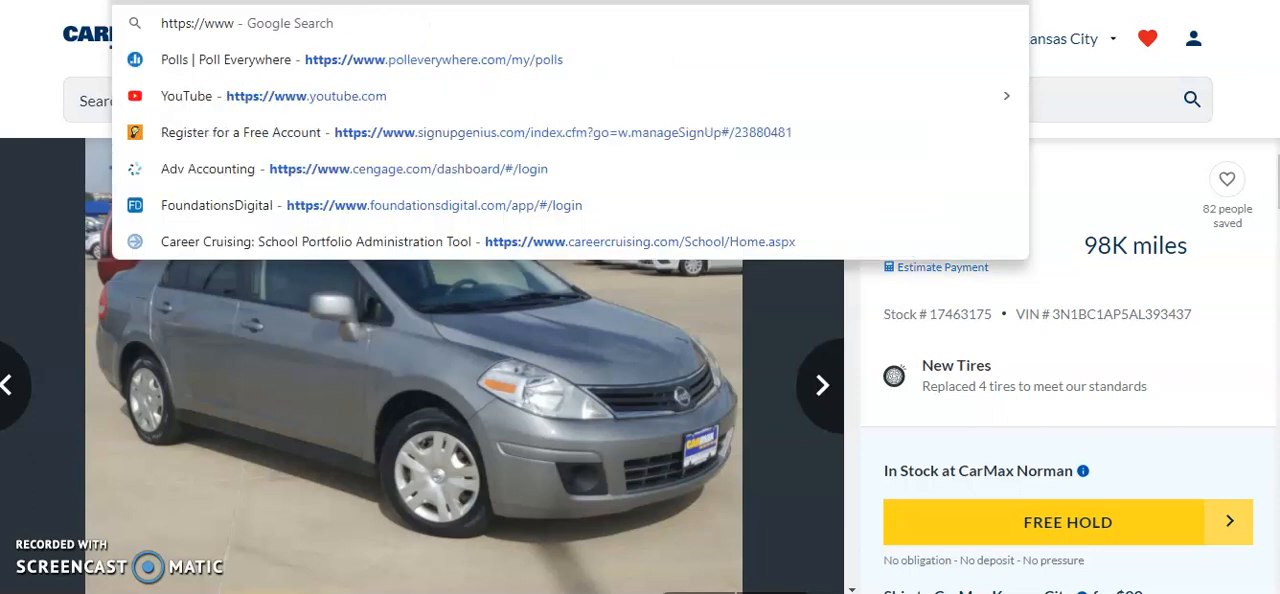
{"action": "key", "text": "BackSpace"}
{"action": "key", "text": "BackSpace"}
{"action": "key", "text": "BackSpace"}
{"action": "key", "text": "BackSpace"}
{"action": "key", "text": "BackSpace"}
{"action": "key", "text": "BackSpace"}
{"action": "key", "text": "BackSpace"}
{"action": "key", "text": "BackSpace"}
{"action": "key", "text": "BackSpace"}
{"action": "key", "text": "BackSpace"}
{"action": "key", "text": "BackSpace"}
{"action": "type", "text": "auto"}
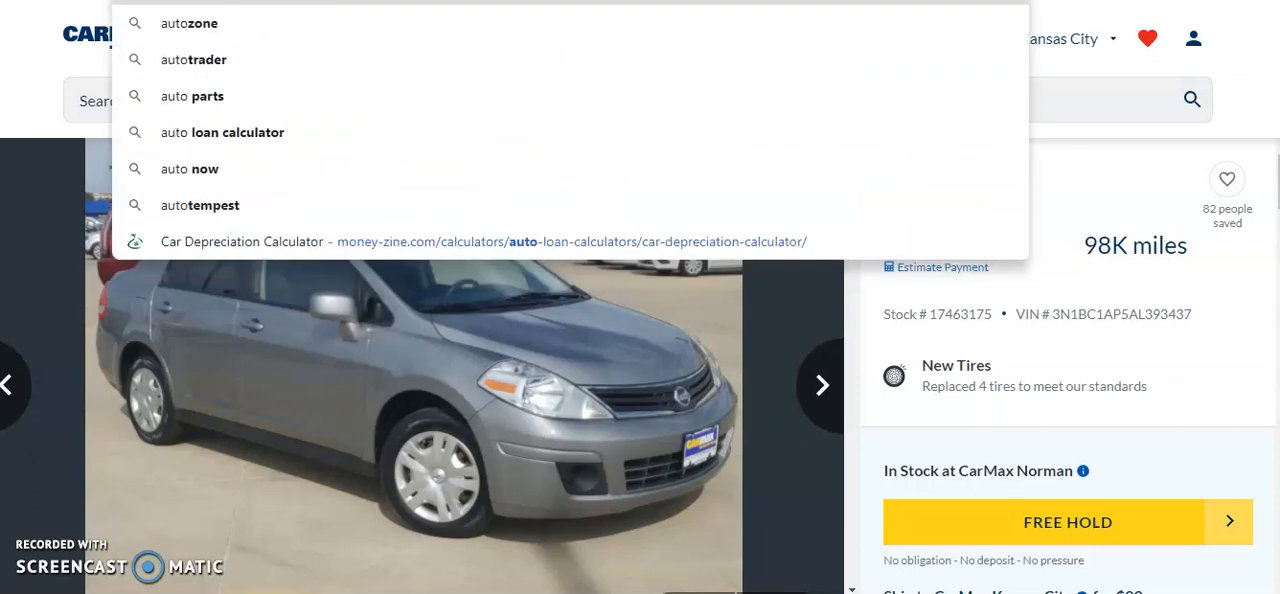
{"action": "type", "text": "trader"}
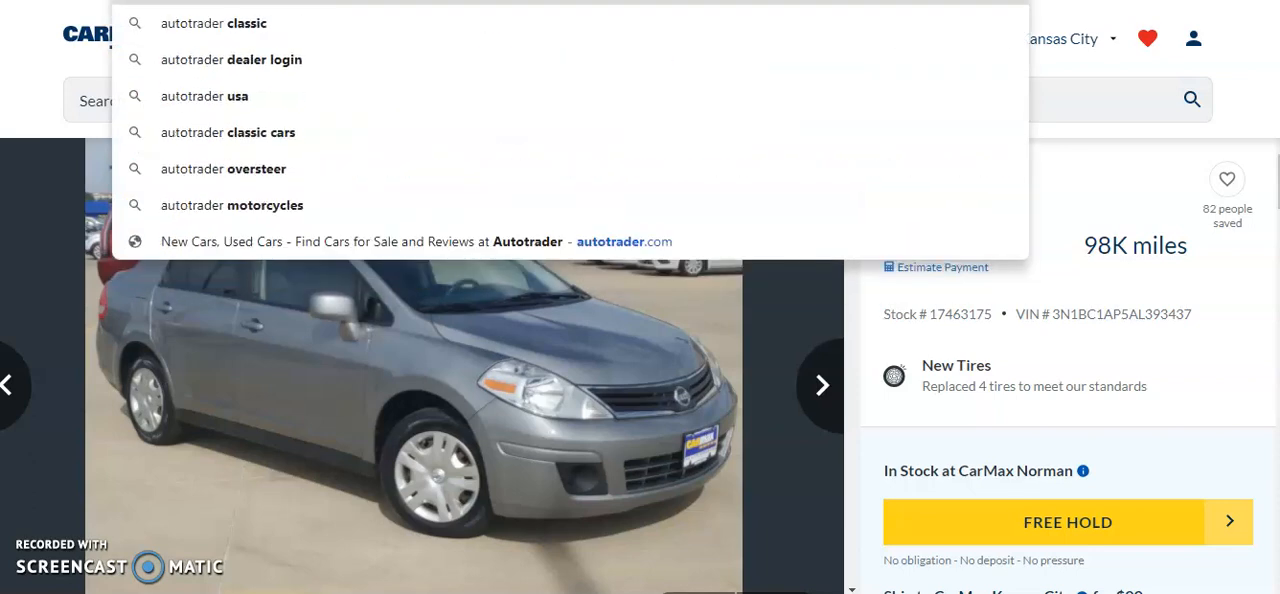
{"action": "key", "text": "Return"}
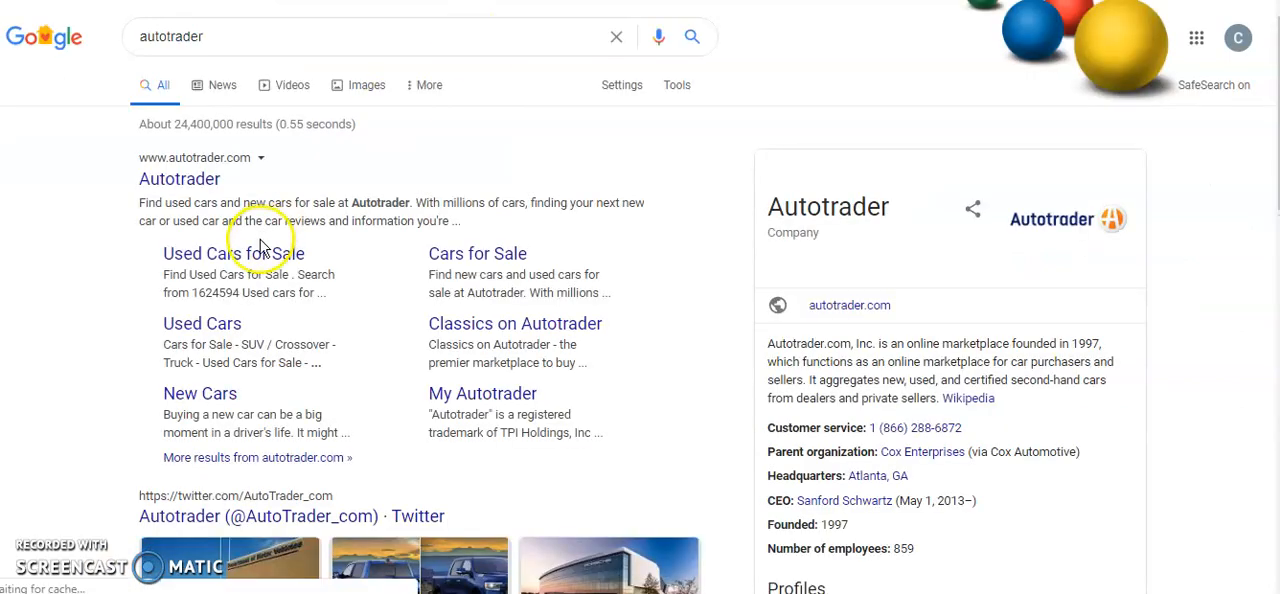
{"action": "left_click", "coordinate": [180, 180]}
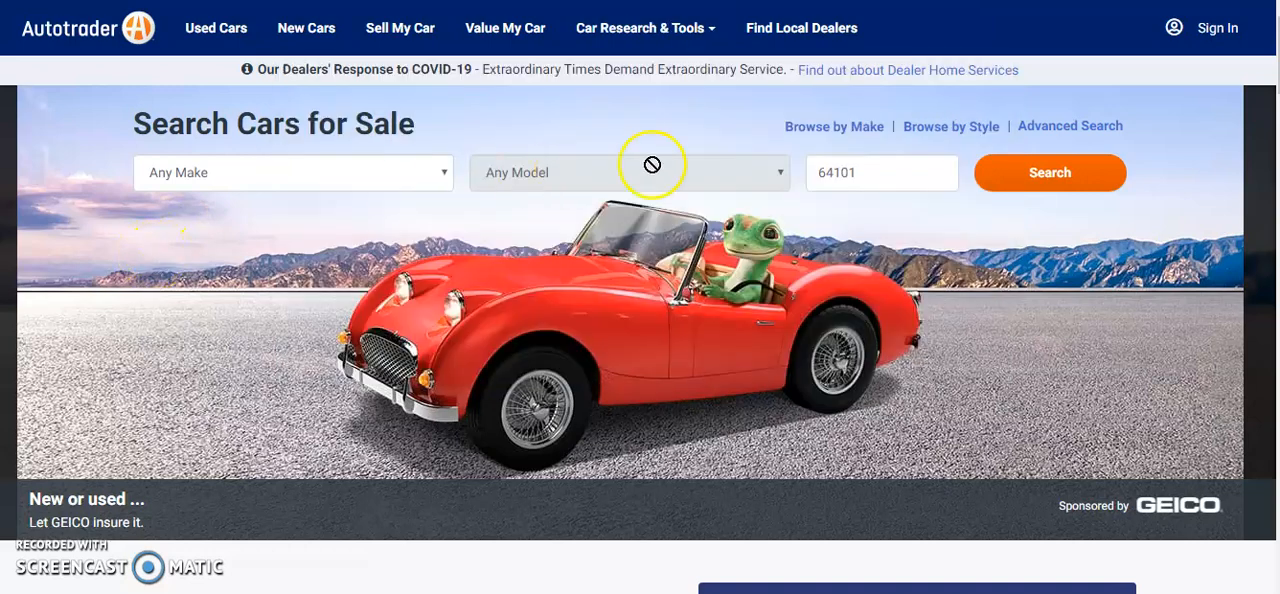
Search Autotrader for cars for sale near ZIP code 66109
{"action": "left_click", "coordinate": [830, 176]}
{"action": "type", "text": "6109"}
{"action": "key", "text": "Return"}
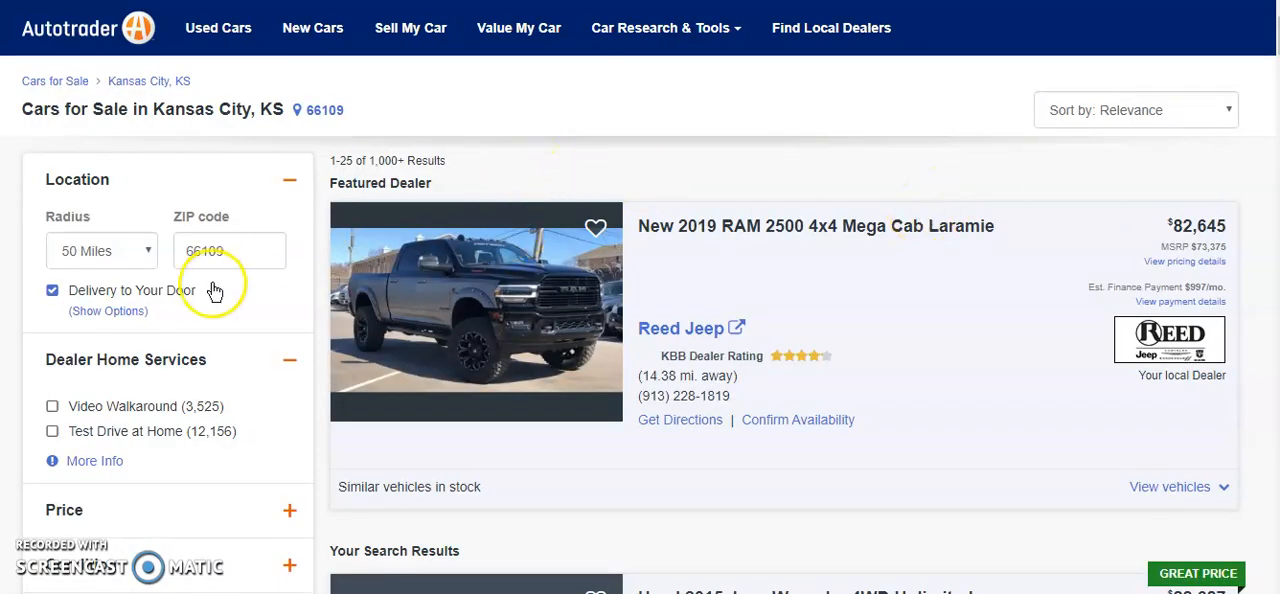
Filter the car listings to a price range of $6,000 minimum and $6,800 maximum
{"action": "left_click", "coordinate": [224, 511]}
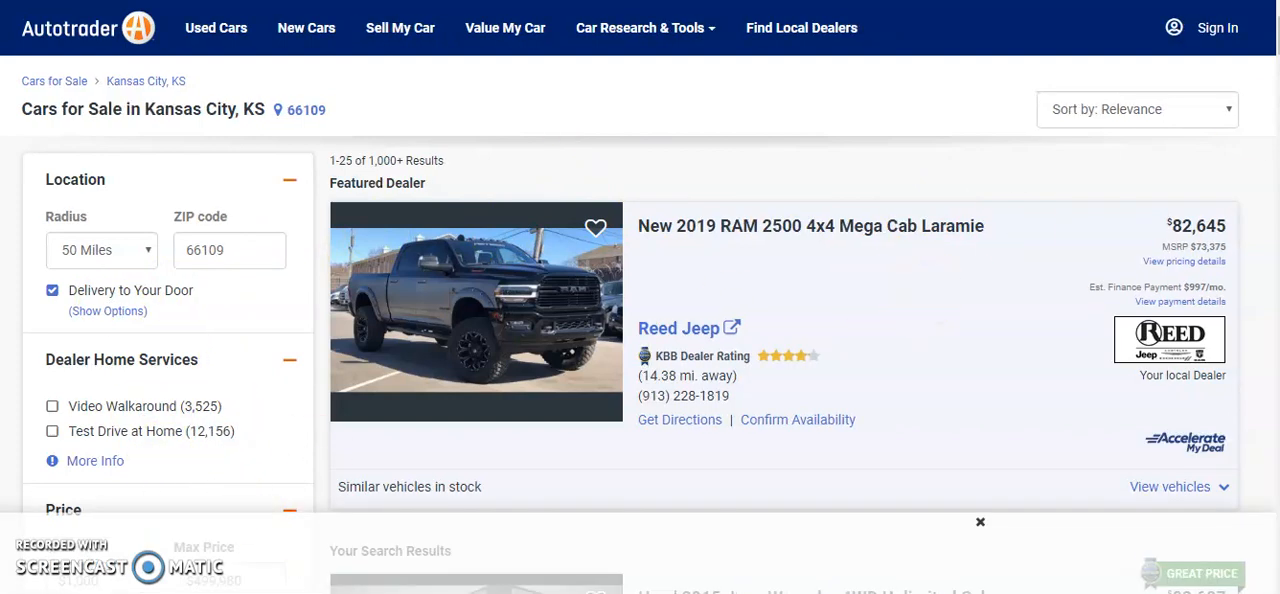
{"action": "scroll", "coordinate": [224, 505], "scroll_direction": "down", "scroll_amount": 4}
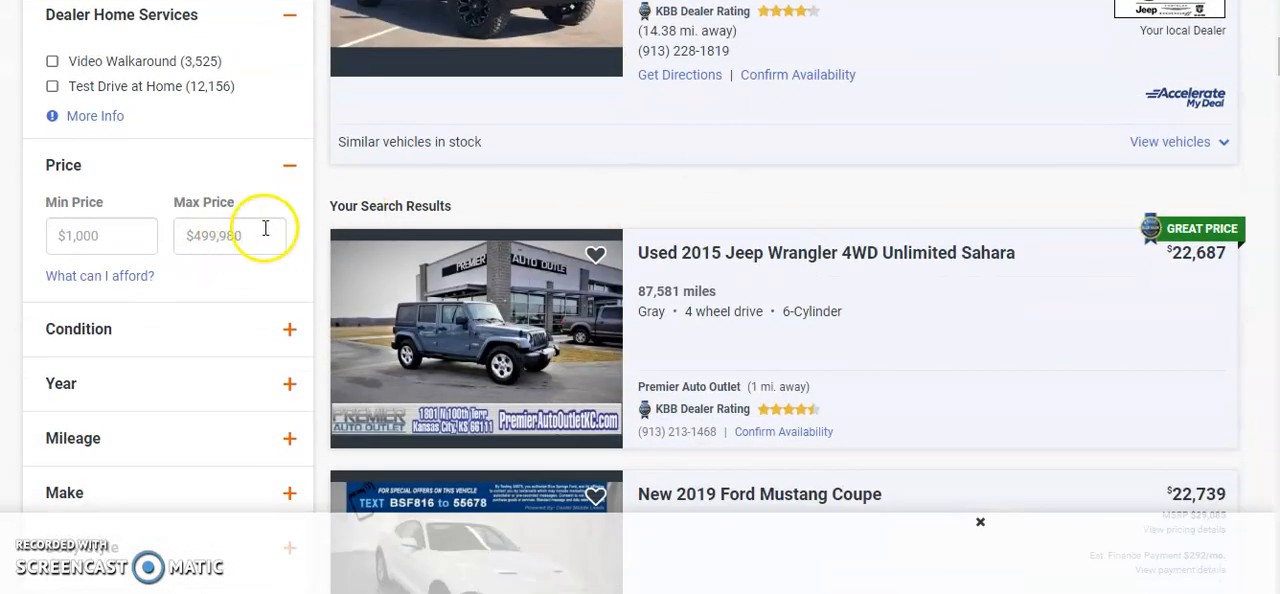
{"action": "left_click", "coordinate": [265, 229]}
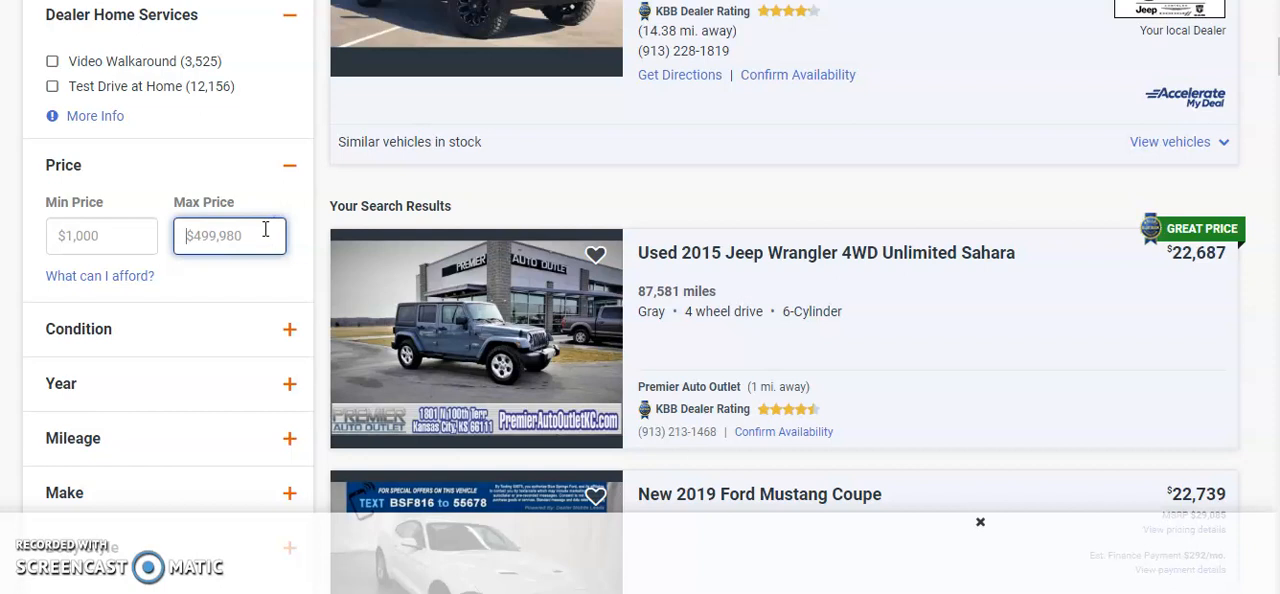
{"action": "type", "text": "$6,800"}
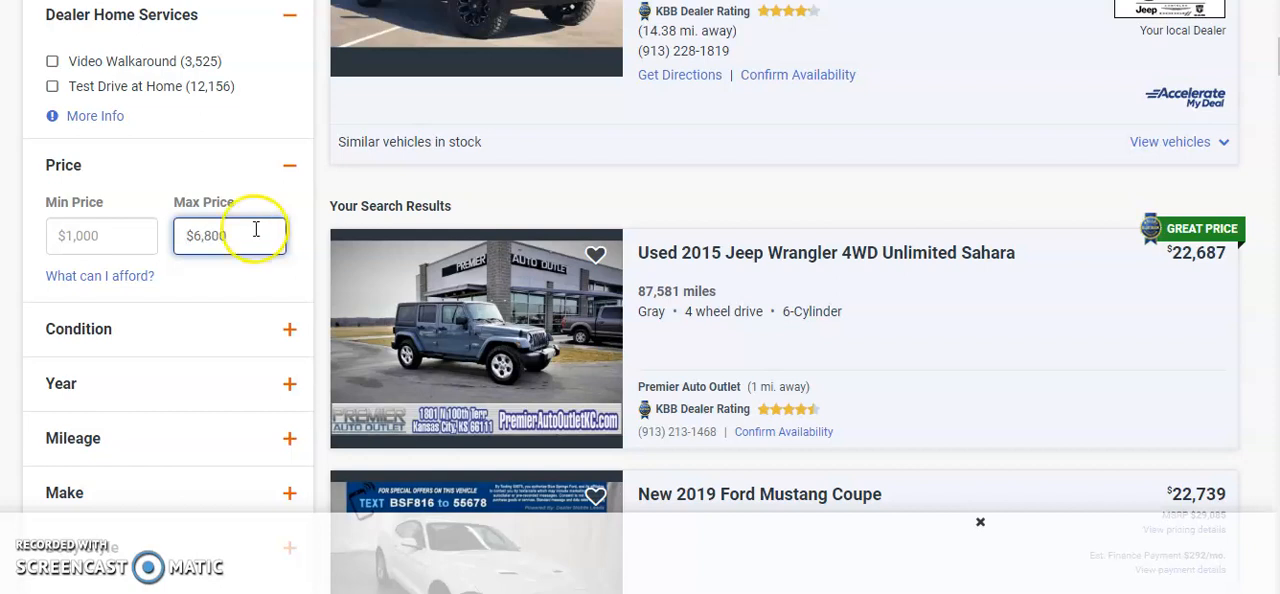
{"action": "left_click", "coordinate": [116, 232]}
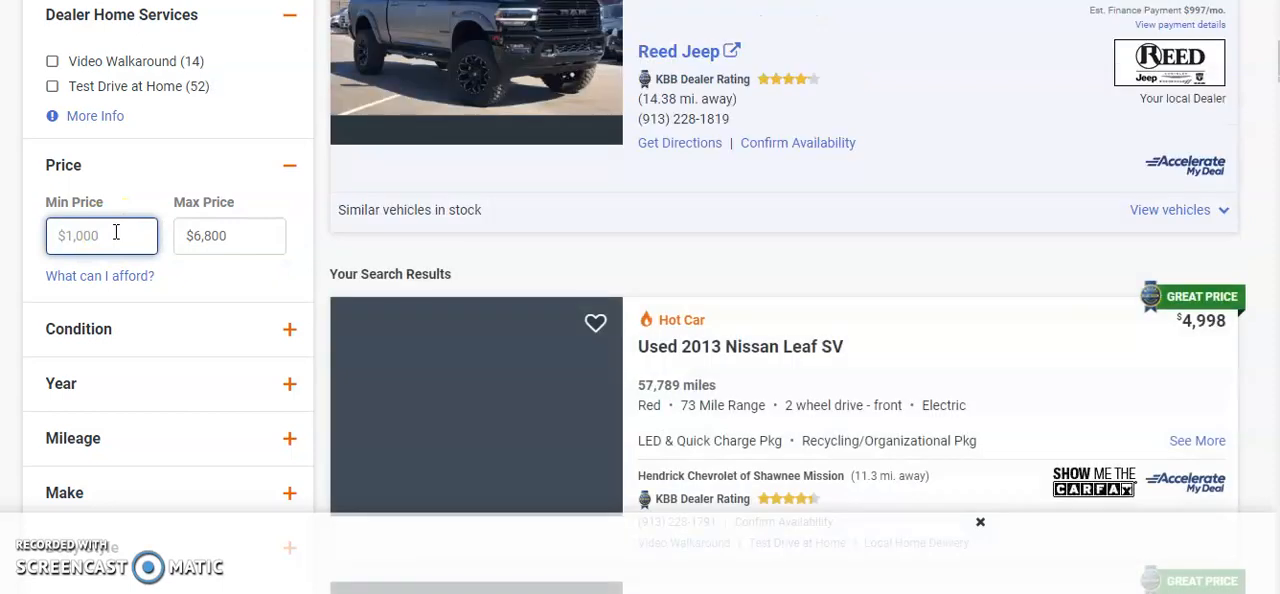
{"action": "type", "text": "$6,000"}
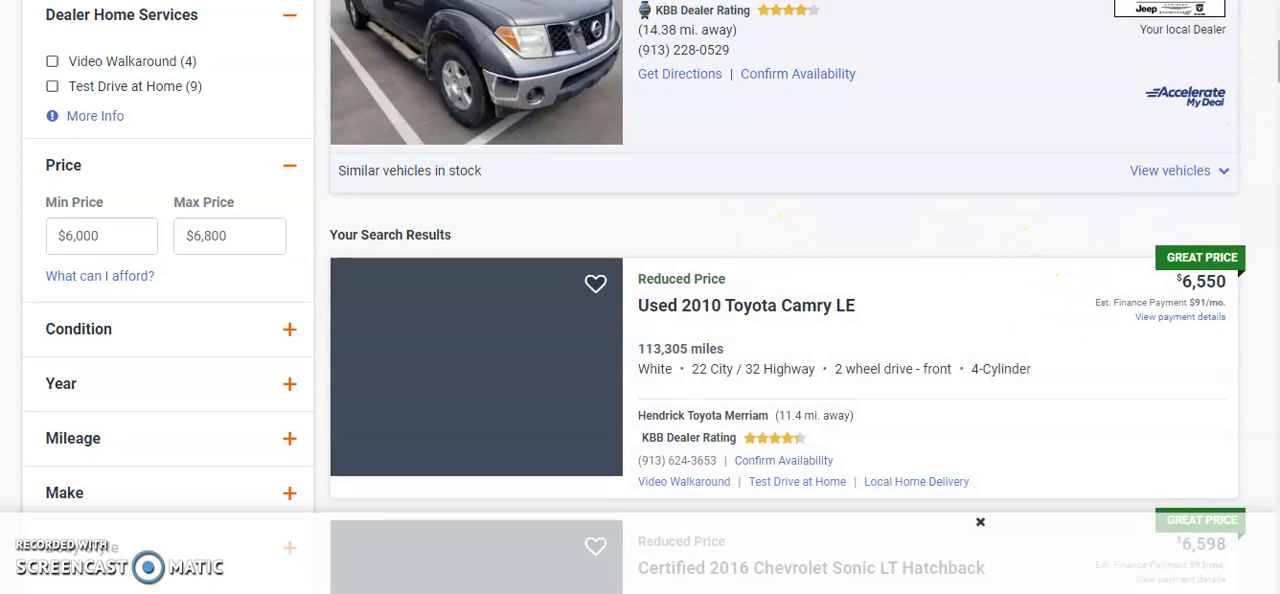
Choose the used 2012 Chevrolet Sonic LT and, back in the spreadsheet, enter its price 6275 in B7 and year 2012 in D7
{"action": "mouse_move", "coordinate": [1278, 61]}
{"action": "left_mouse_down"}
{"action": "mouse_move", "coordinate": [1278, 39]}
{"action": "mouse_move", "coordinate": [1278, 74]}
{"action": "left_mouse_up"}
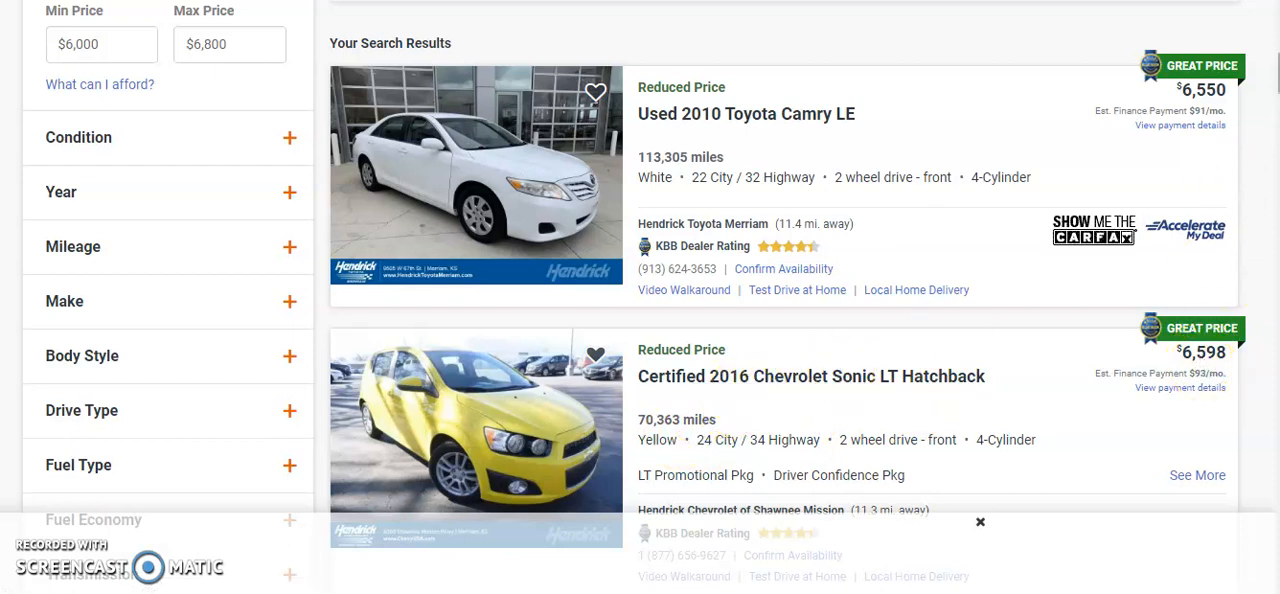
{"action": "scroll", "coordinate": [640, 300], "scroll_direction": "down", "scroll_amount": 5}
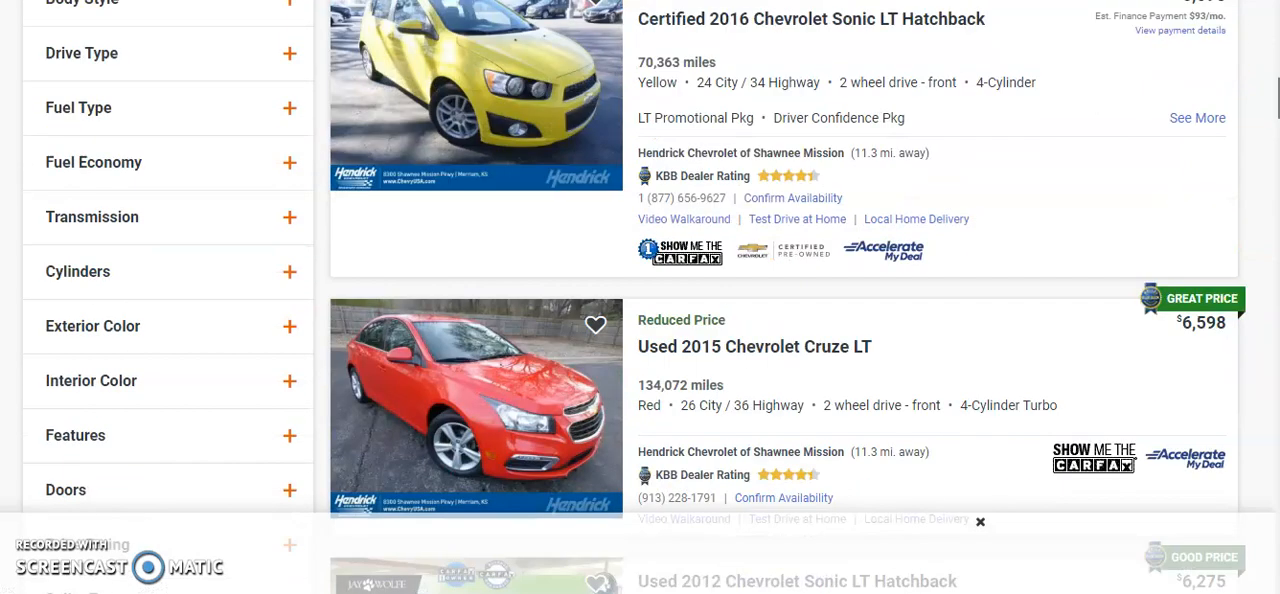
{"action": "scroll", "coordinate": [785, 300], "scroll_direction": "down", "scroll_amount": 1}
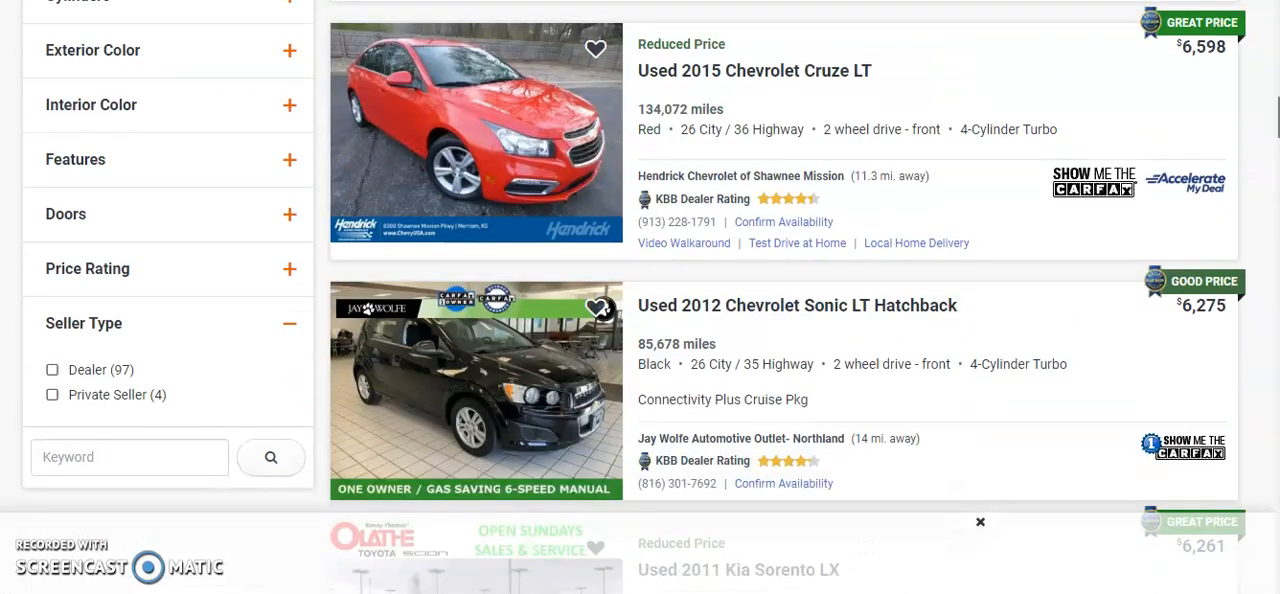
{"action": "scroll", "coordinate": [785, 300], "scroll_direction": "down", "scroll_amount": 1}
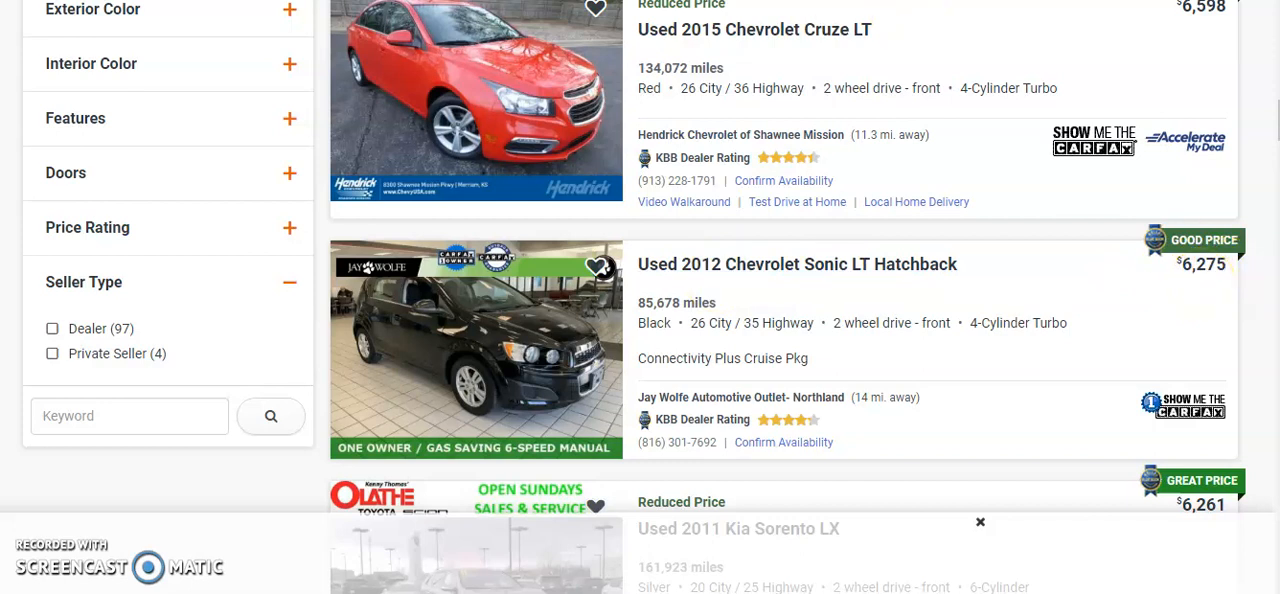
{"action": "key", "text": "ctrl+Tab"}
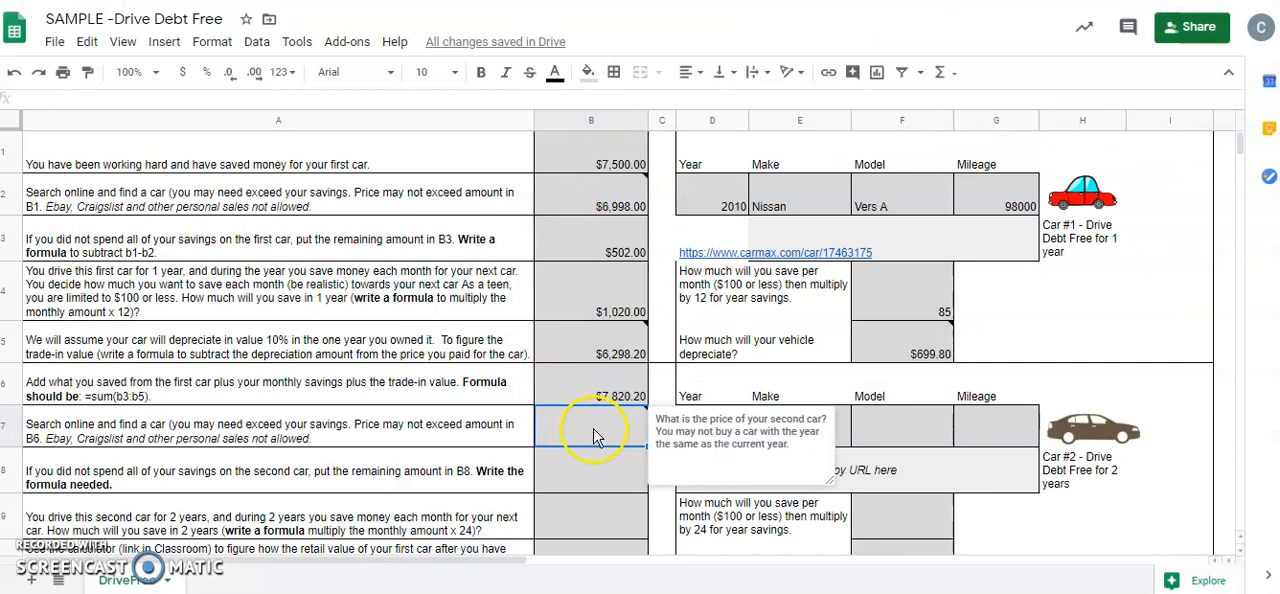
{"action": "type", "text": "6275"}
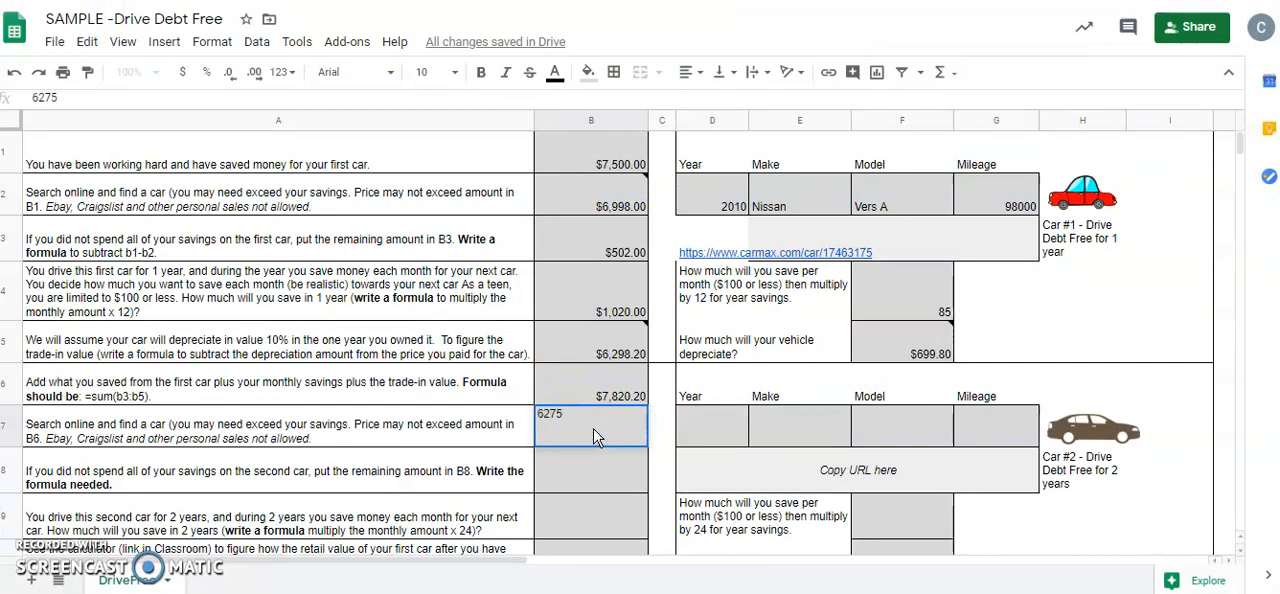
{"action": "left_click", "coordinate": [703, 426]}
{"action": "type", "text": "2012"}
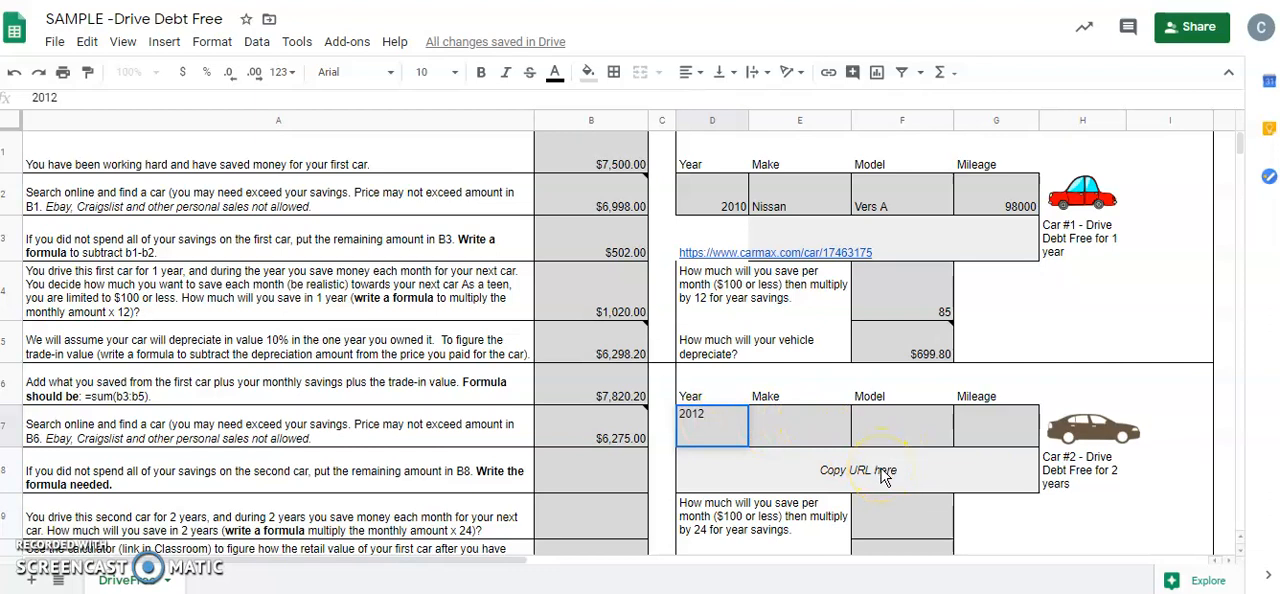
Calculate the amount remaining after buying the second car in cell B8 with the formula =B6-B7
{"action": "left_click", "coordinate": [619, 467]}
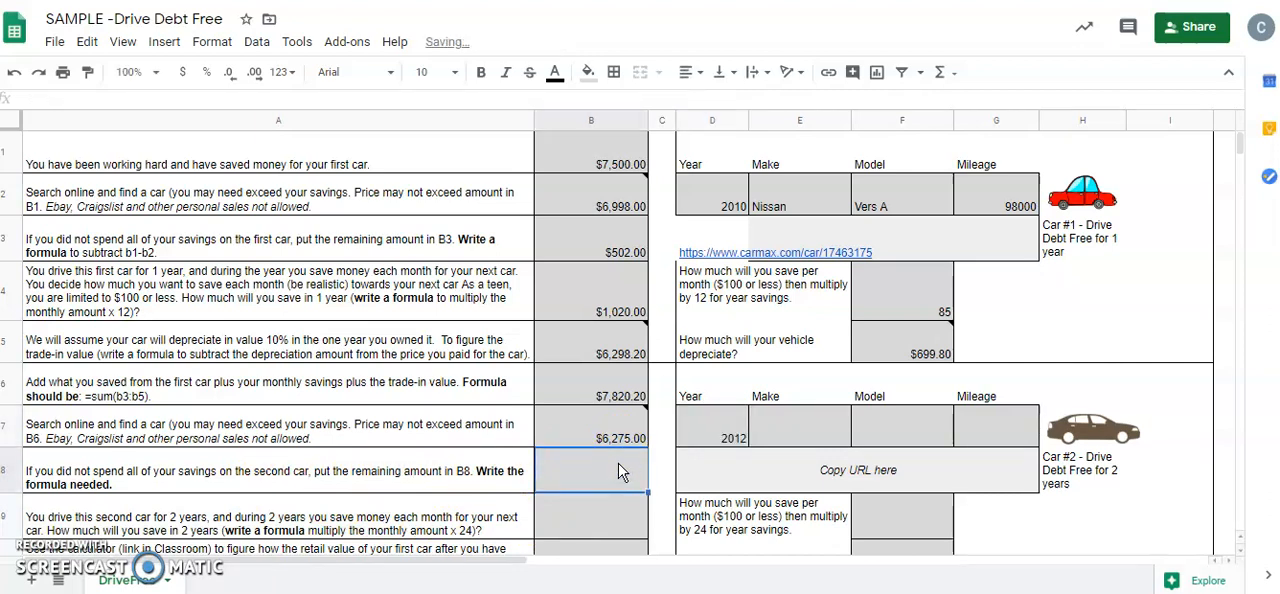
{"action": "type", "text": "="}
{"action": "left_click", "coordinate": [613, 394]}
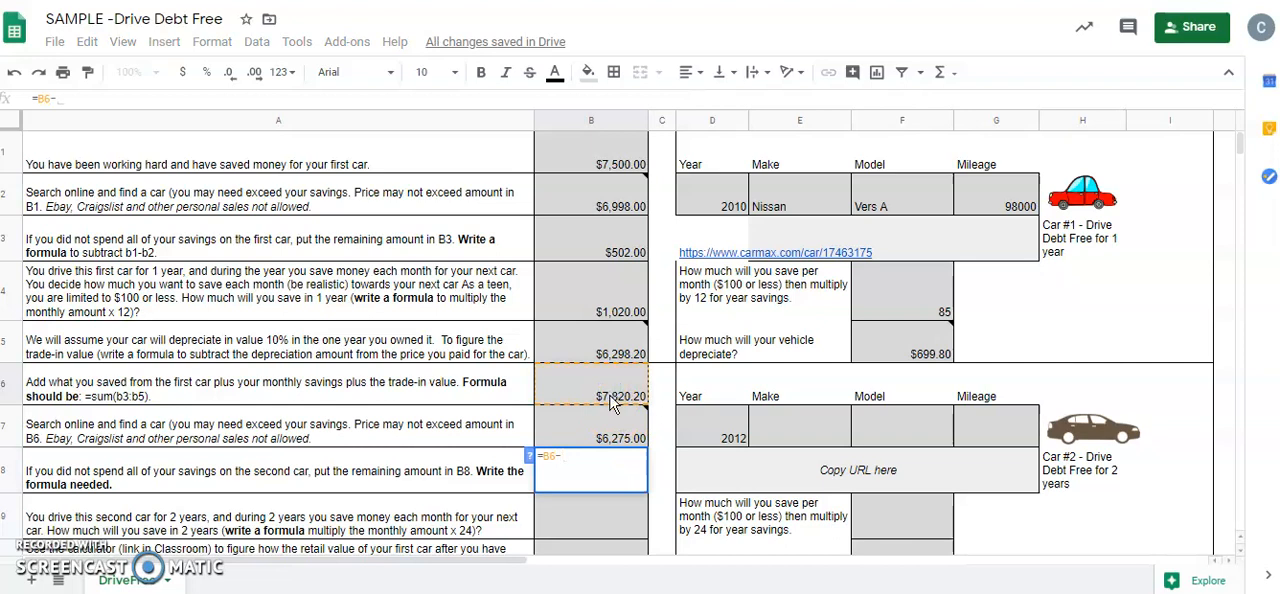
{"action": "type", "text": "-"}
{"action": "left_click", "coordinate": [608, 430]}
{"action": "key", "text": "Return"}
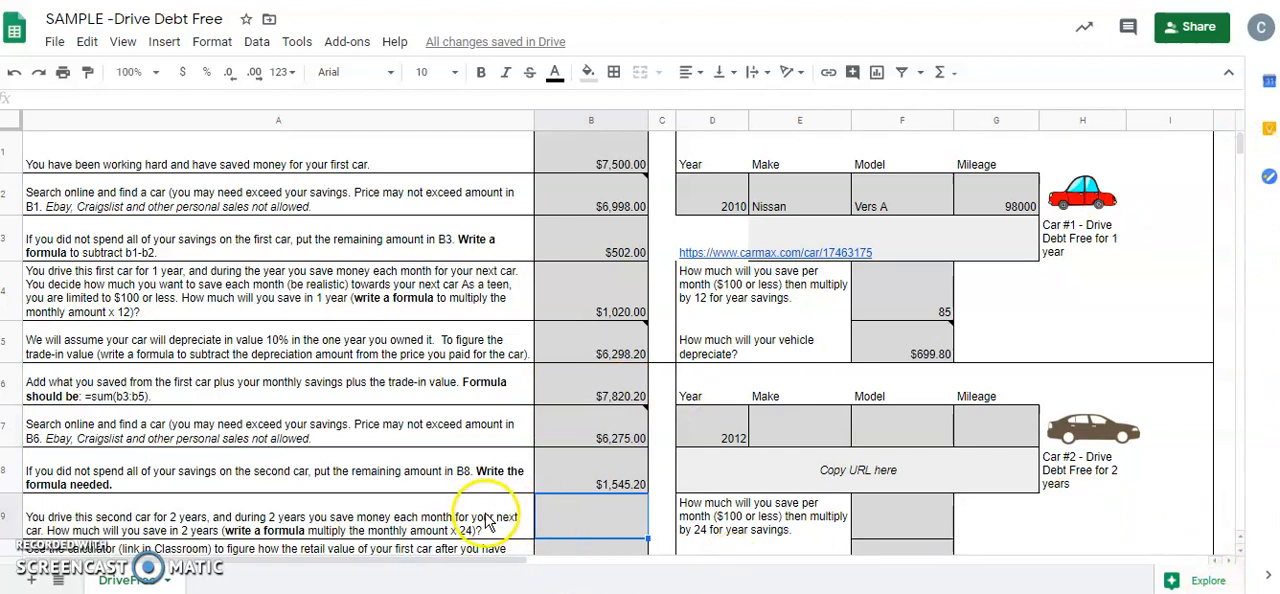
Enter 95 in cell F9 as the monthly savings amount for Car #2
{"action": "left_click", "coordinate": [897, 517]}
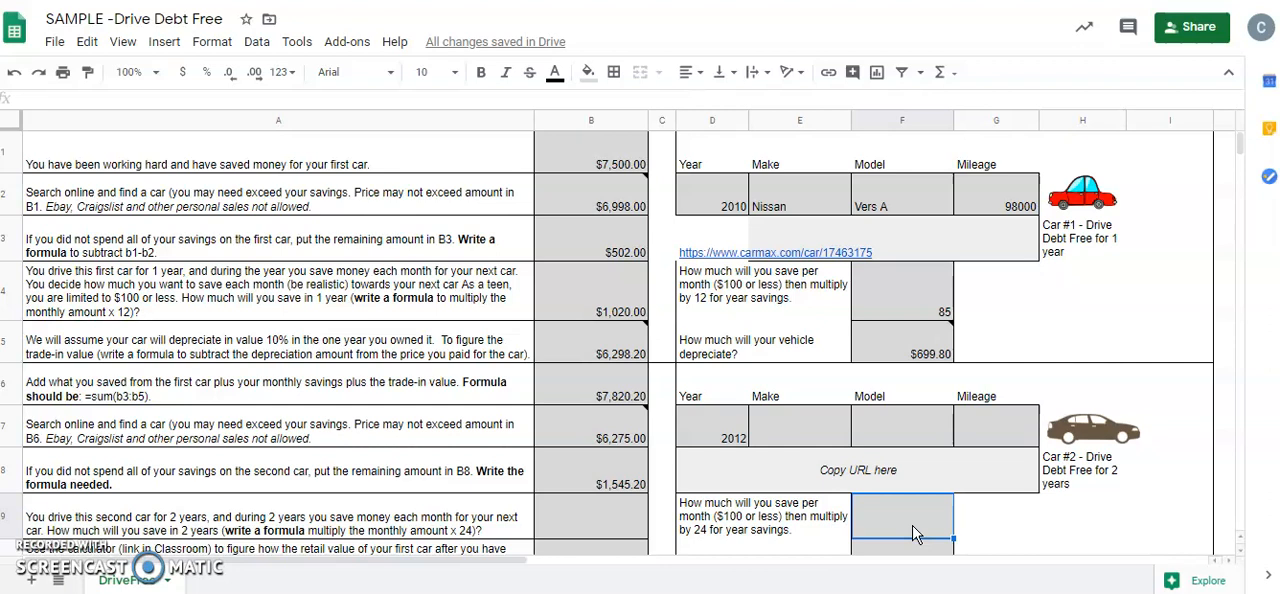
{"action": "type", "text": "95"}
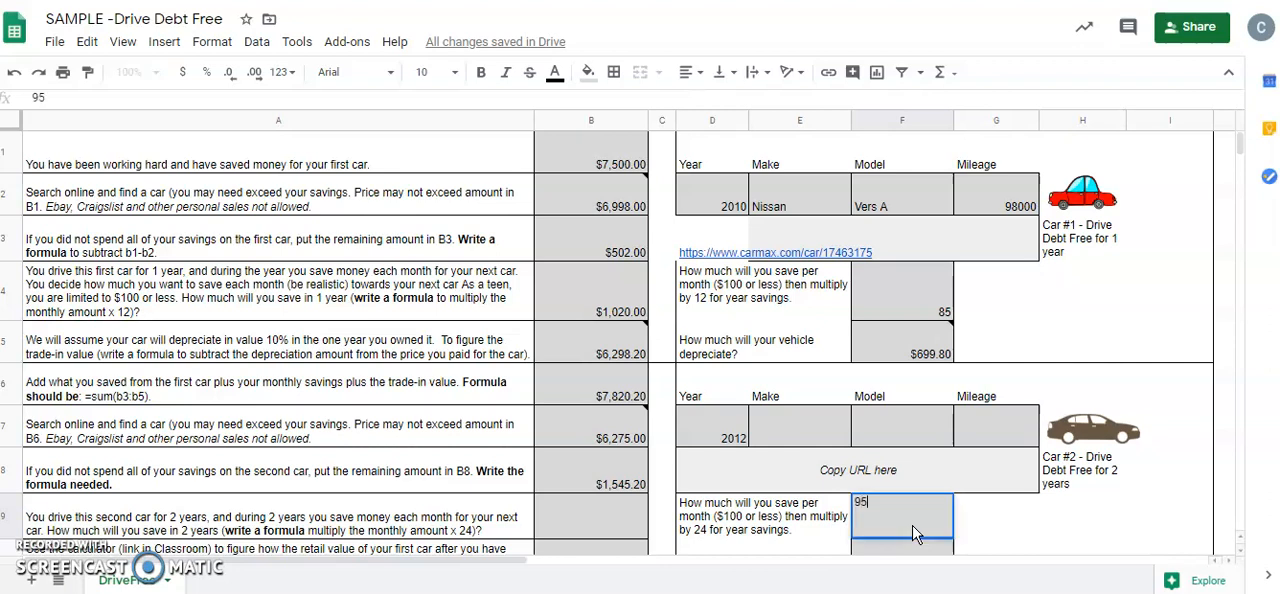
{"action": "key", "text": "Return"}
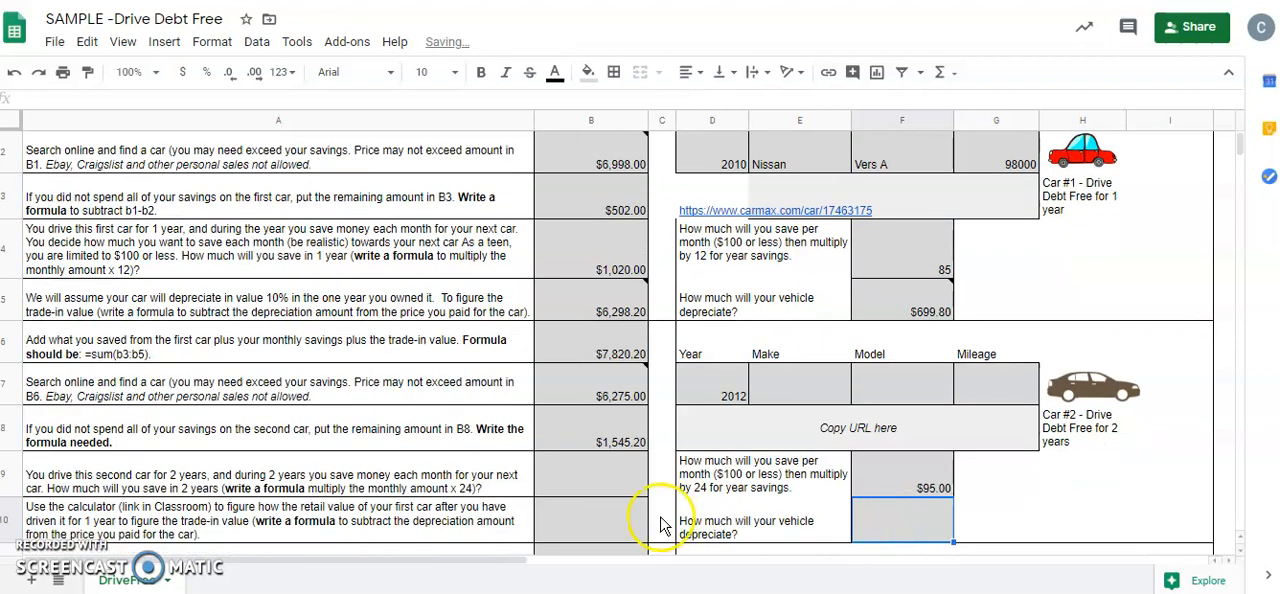
Calculate the savings for Car #2 in cell B9 with the formula =F9*12, and select cell B10
{"action": "left_click", "coordinate": [609, 478]}
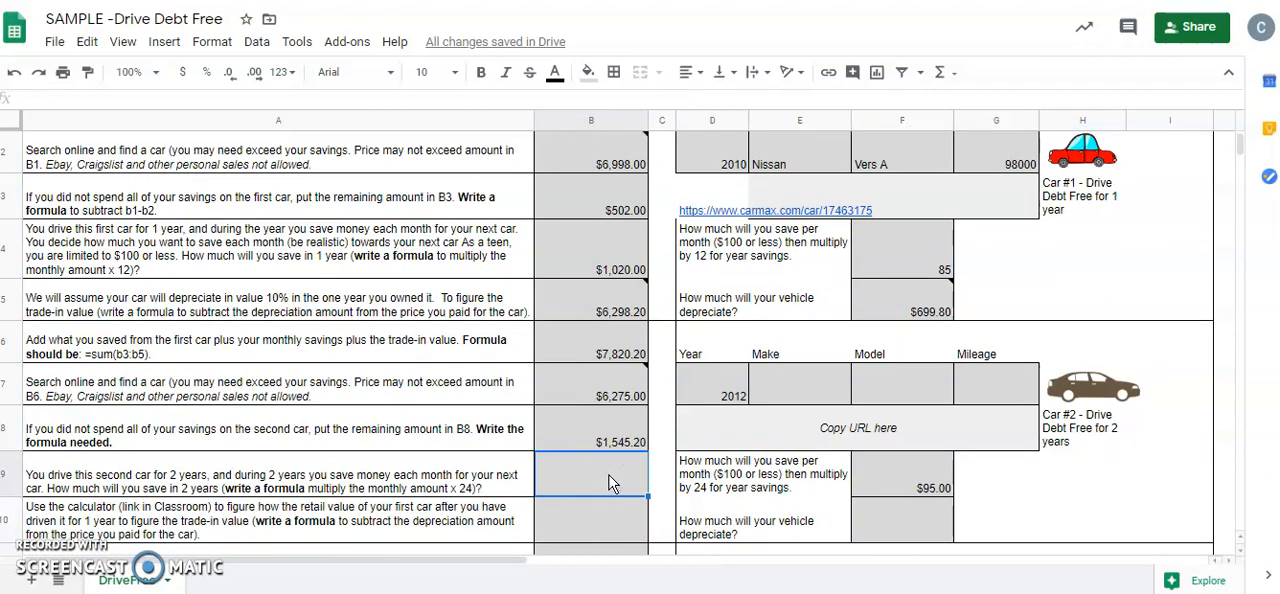
{"action": "type", "text": "="}
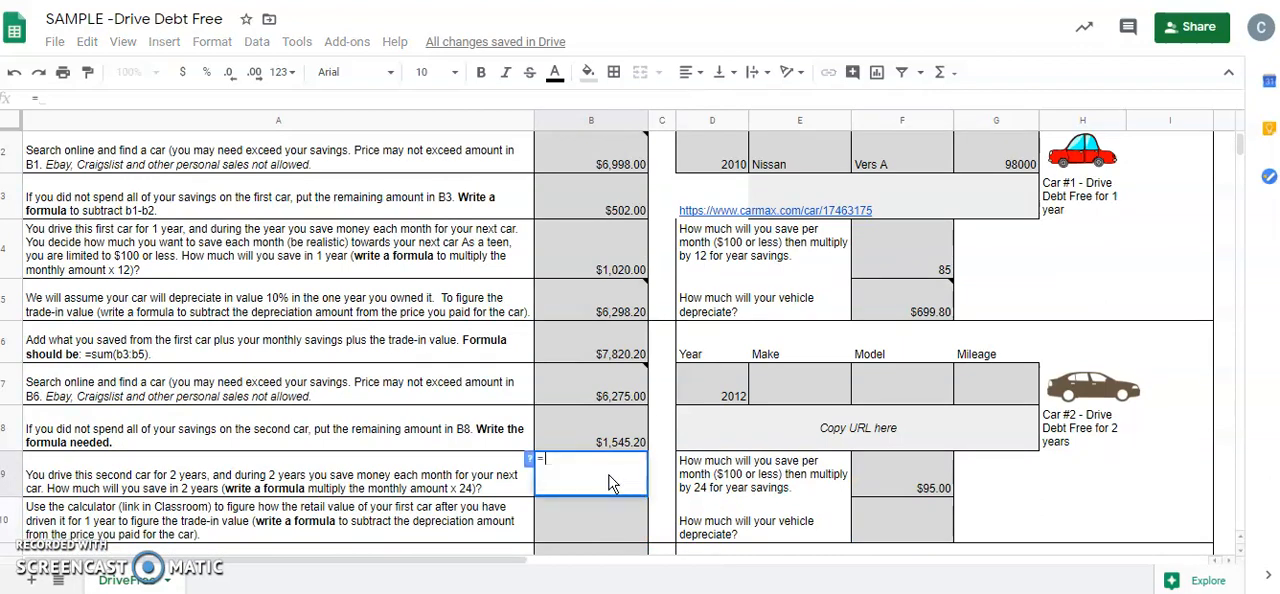
{"action": "left_click", "coordinate": [872, 490]}
{"action": "type", "text": "*12"}
{"action": "key", "text": "Return"}
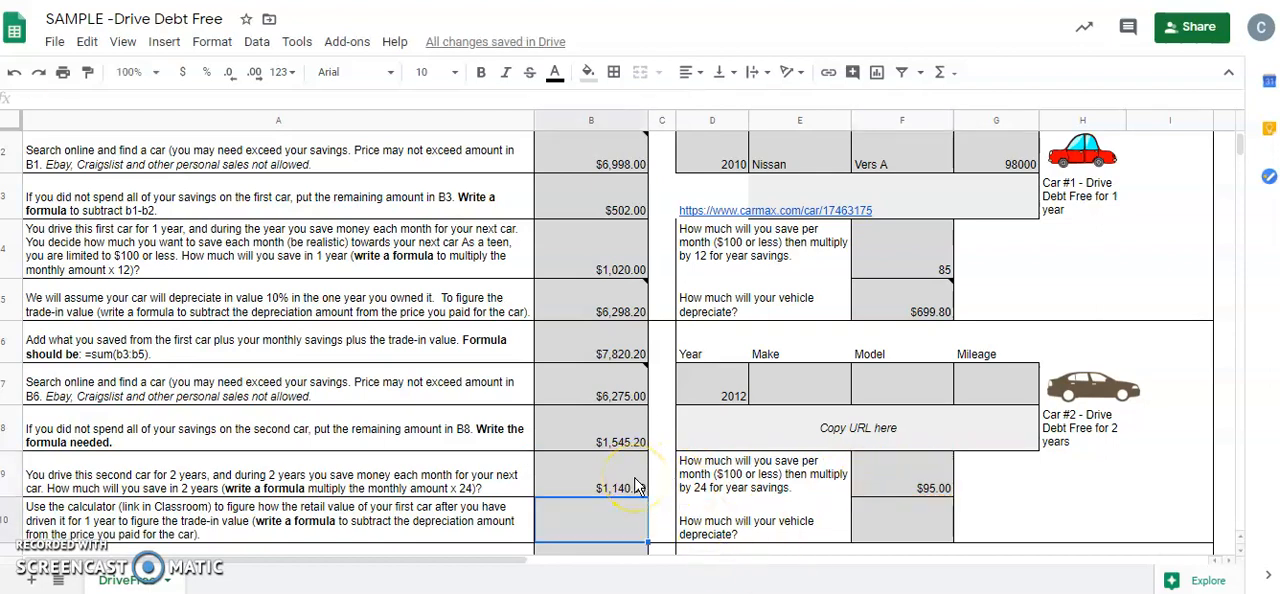
{"action": "left_click", "coordinate": [597, 484]}
{"action": "left_click", "coordinate": [600, 521]}
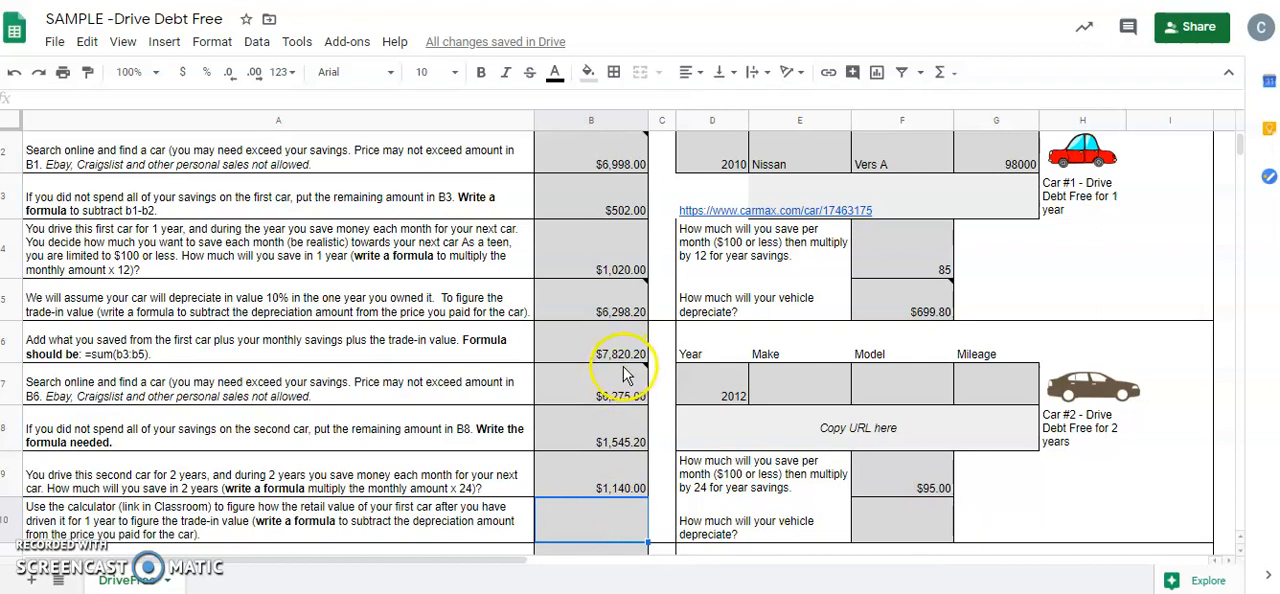
Calculate the second car's depreciation in cell F10 as 10% of its price with the formula =B7*.1
{"action": "left_click", "coordinate": [897, 530]}
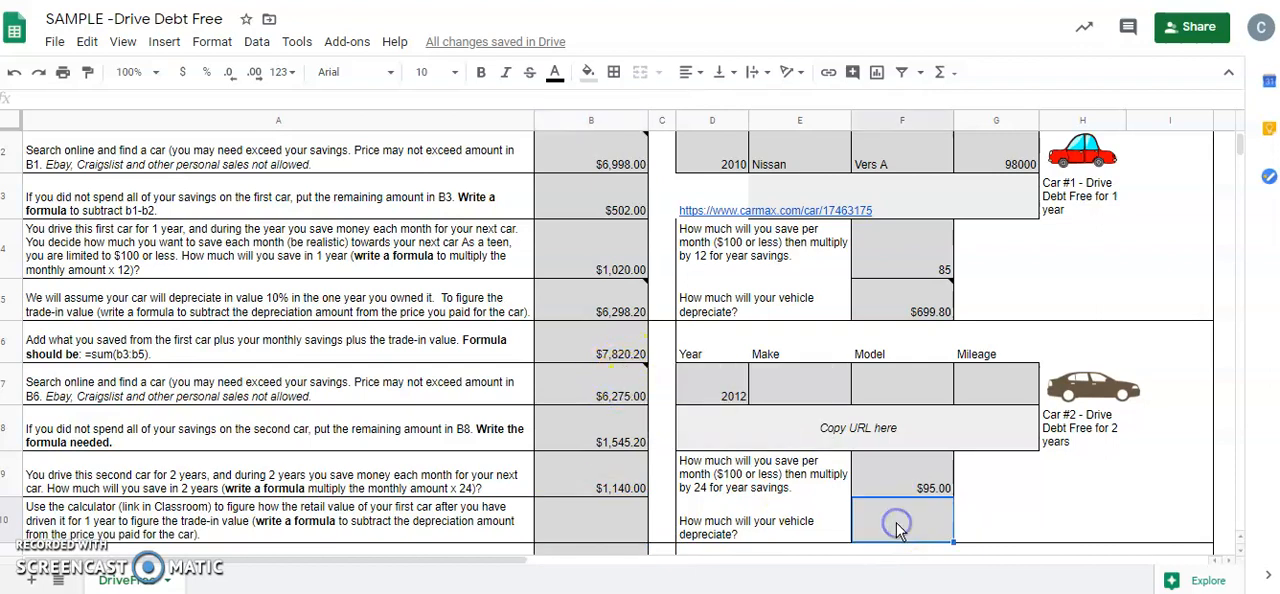
{"action": "type", "text": "="}
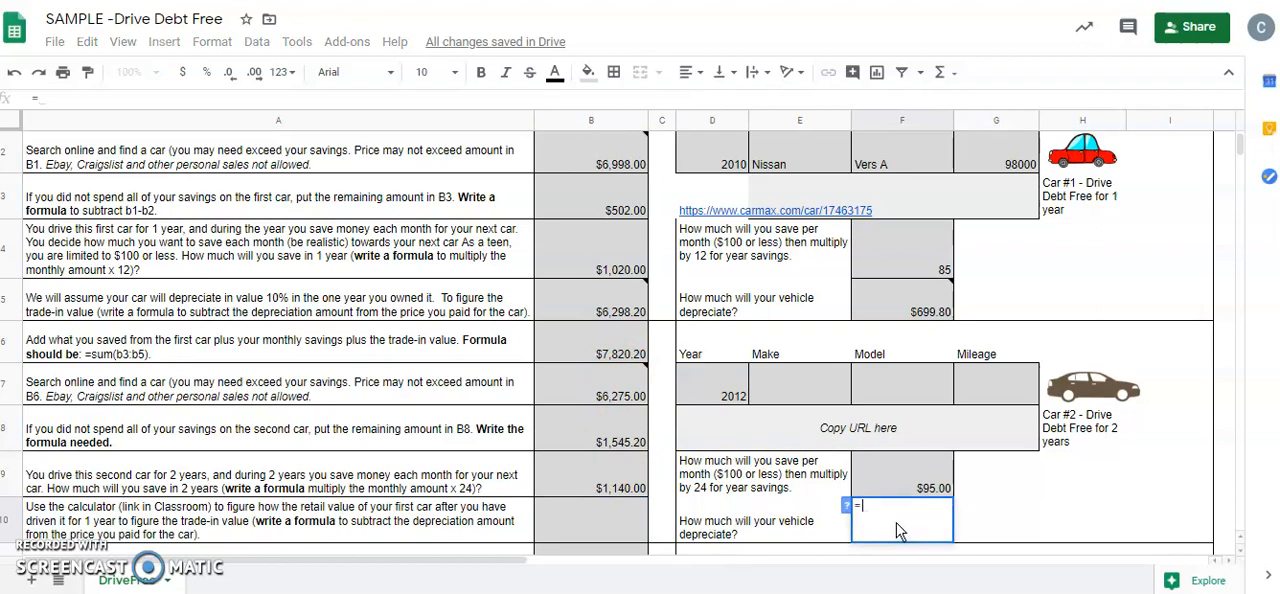
{"action": "left_click", "coordinate": [612, 394]}
{"action": "type", "text": "*.1"}
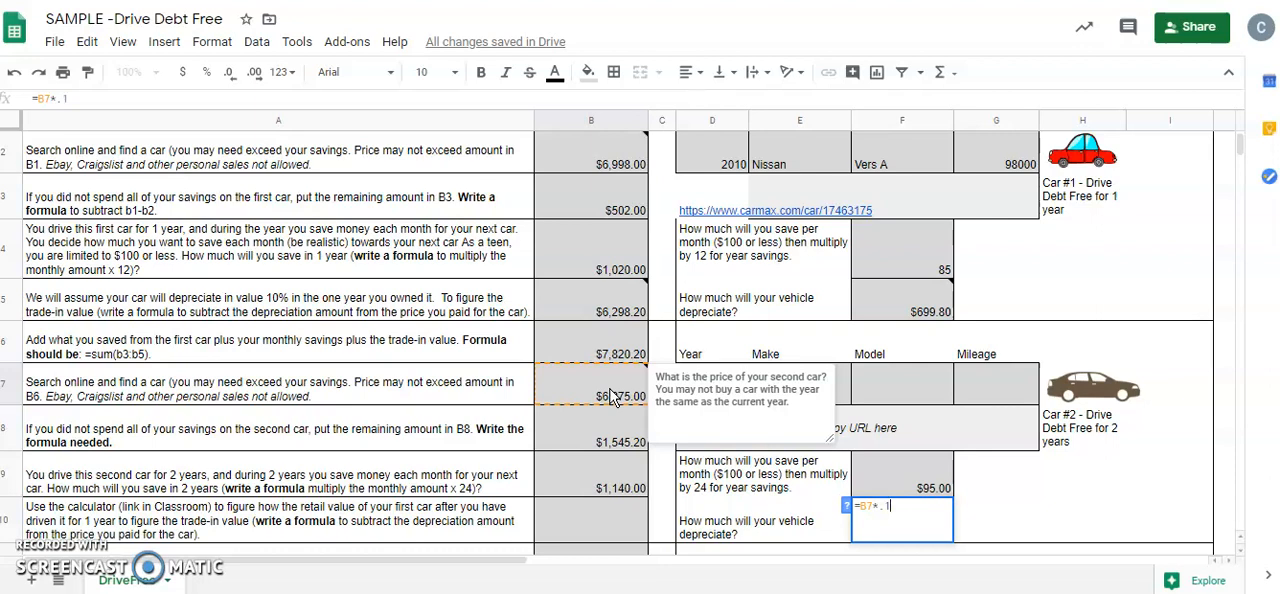
{"action": "key", "text": "Return"}
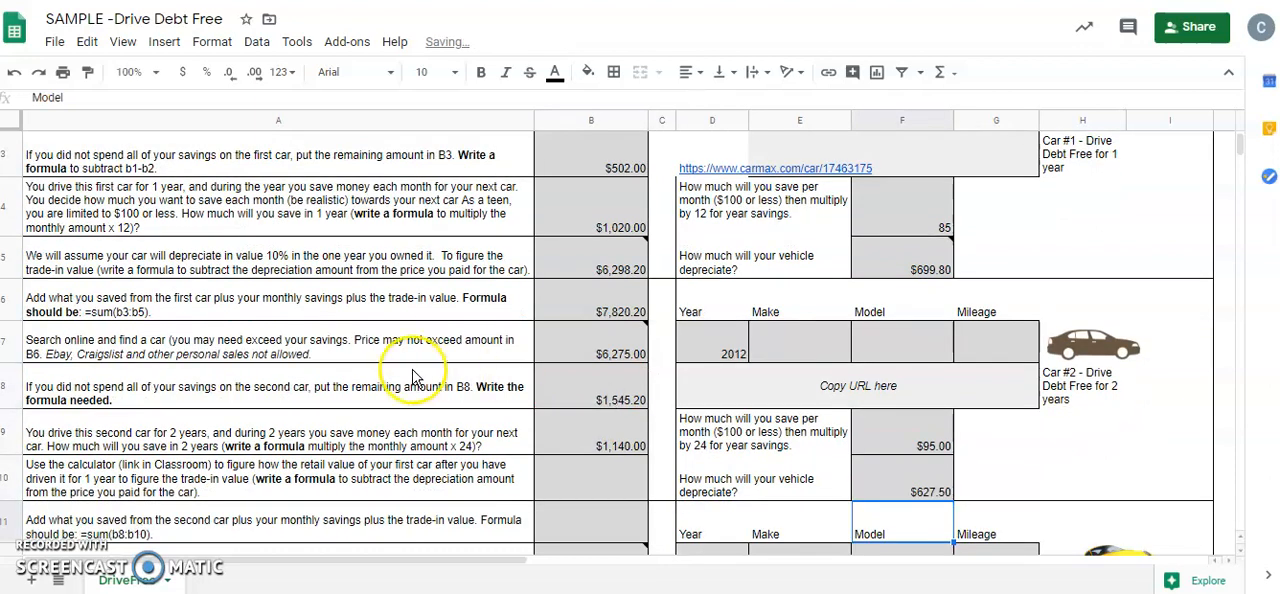
Calculate the second car's trade-in value in cell B10 with the formula =B7-F10
{"action": "left_click", "coordinate": [613, 482]}
{"action": "type", "text": "="}
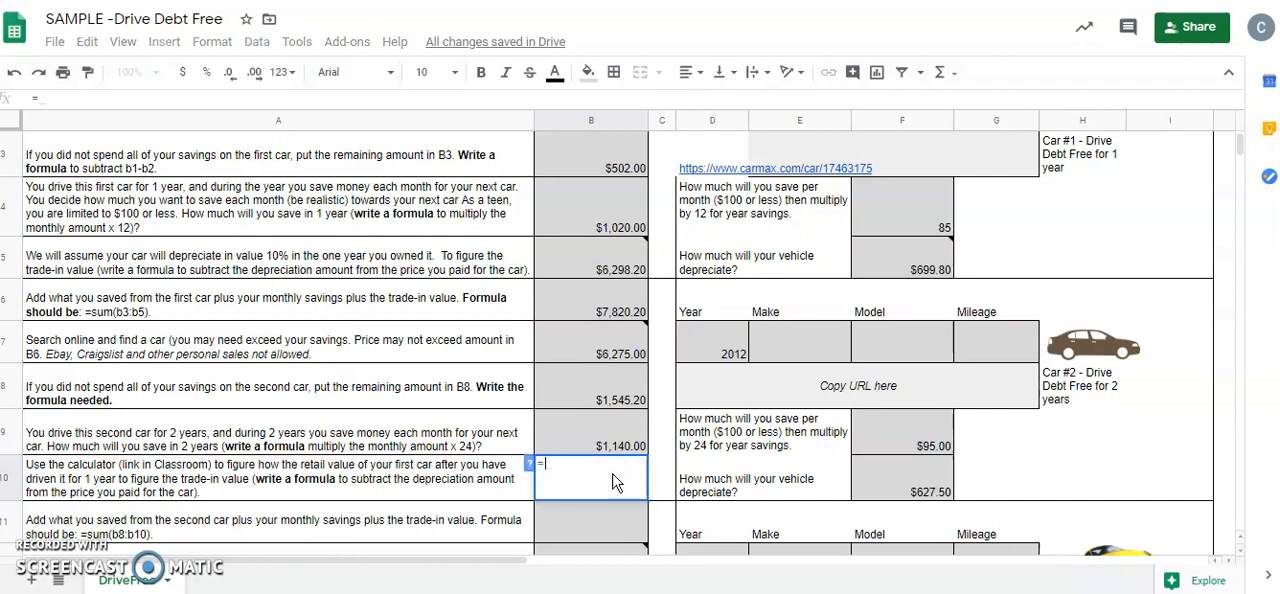
{"action": "left_click", "coordinate": [614, 355]}
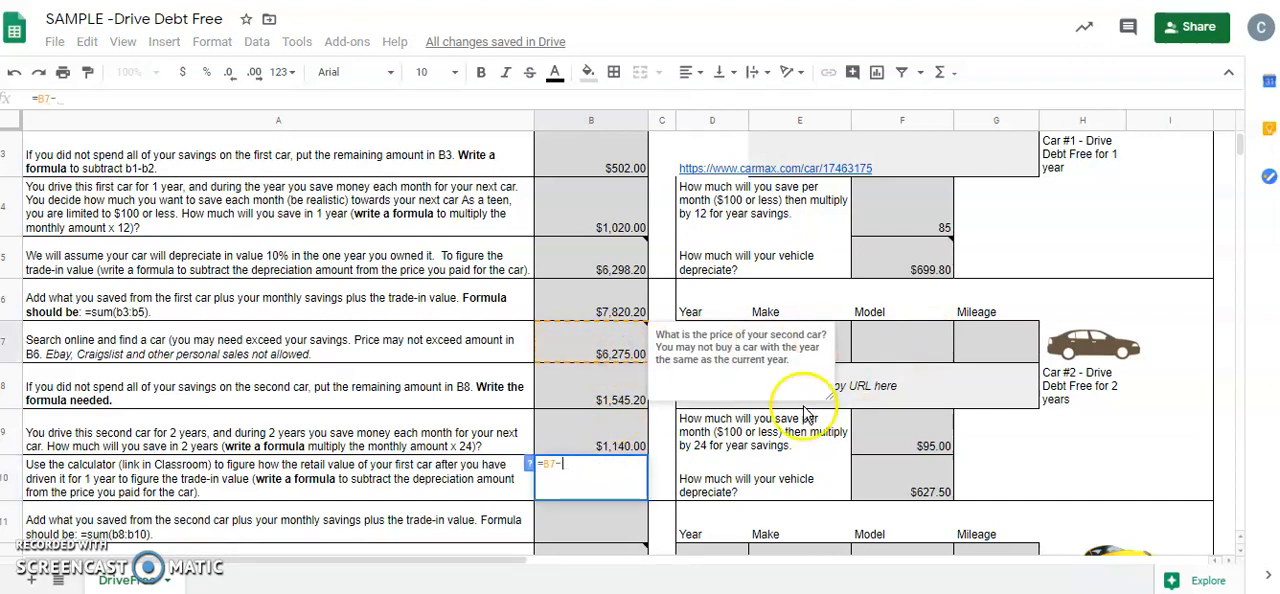
{"action": "type", "text": "-"}
{"action": "left_click", "coordinate": [921, 492]}
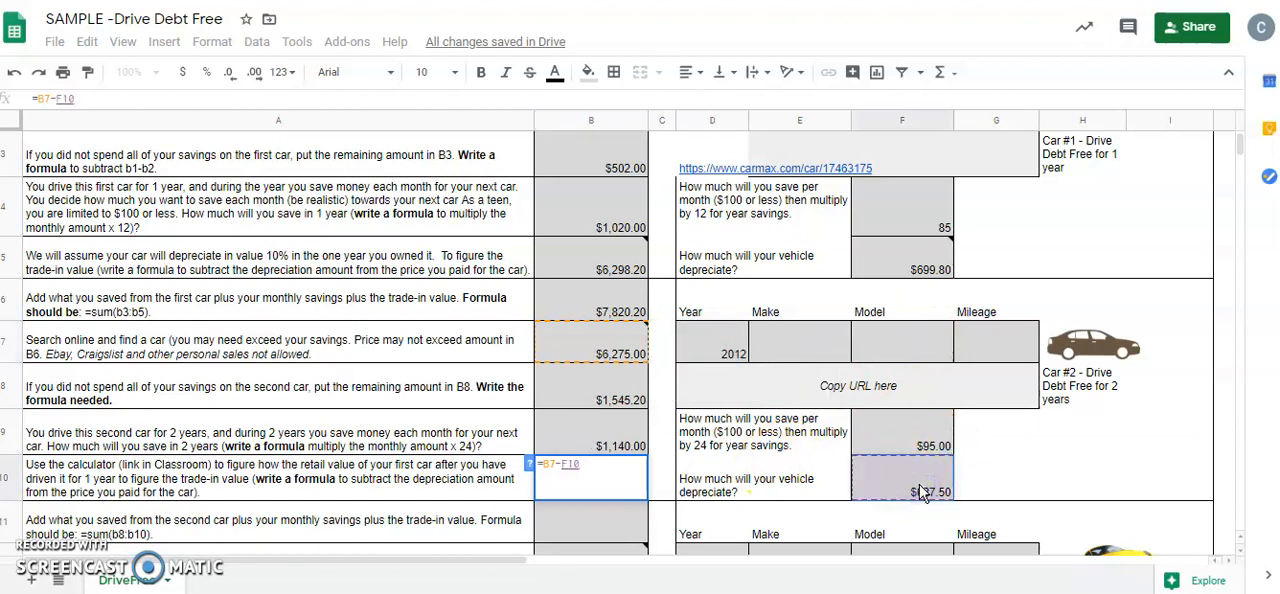
{"action": "key", "text": "Return"}
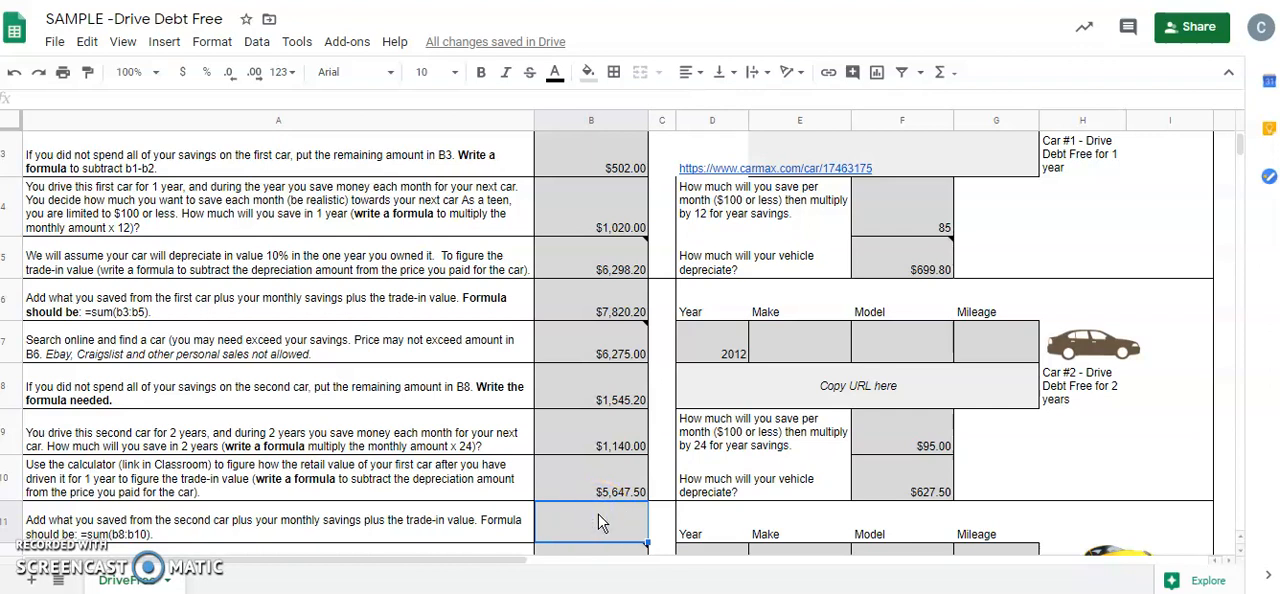
Total the leftover money, savings and trade-in value for the second car in cell B11 with =sum(B8:B10)
{"action": "type", "text": "=su"}
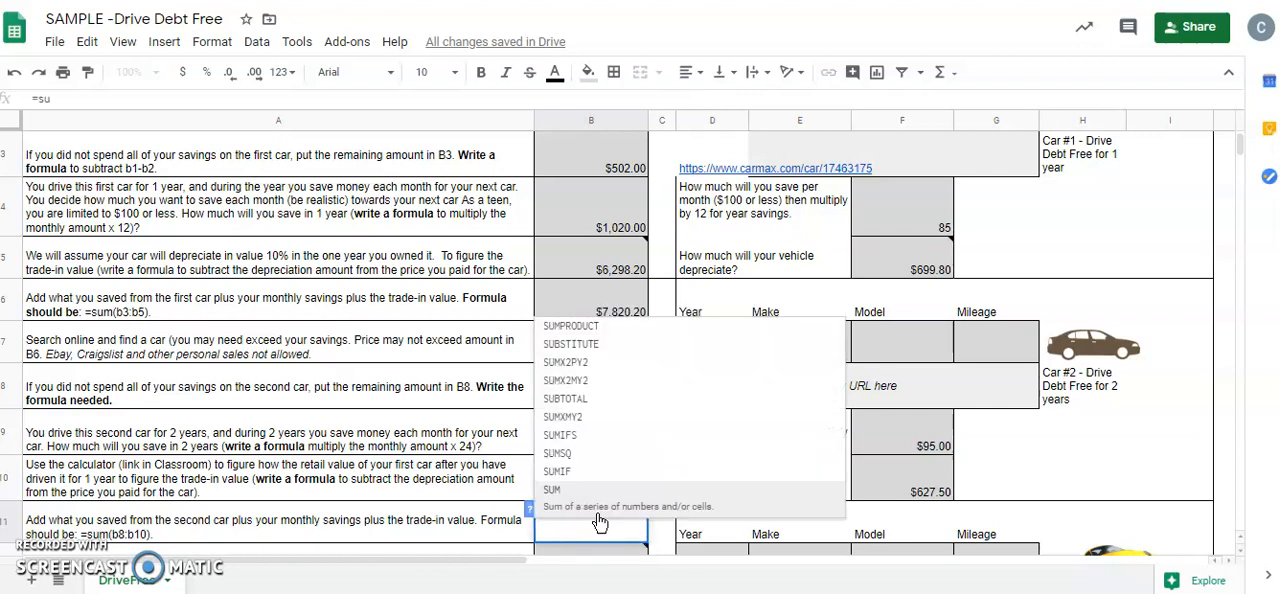
{"action": "type", "text": "m("}
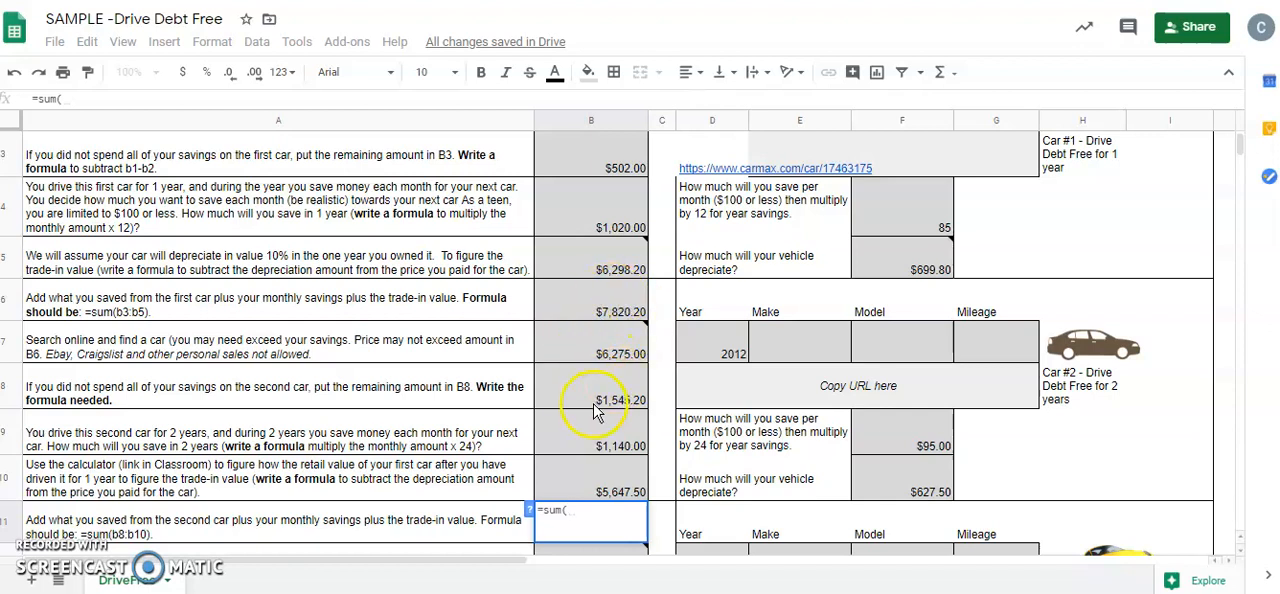
{"action": "left_click_drag", "start_coordinate": [597, 401], "coordinate": [598, 487]}
{"action": "key", "text": "Return"}
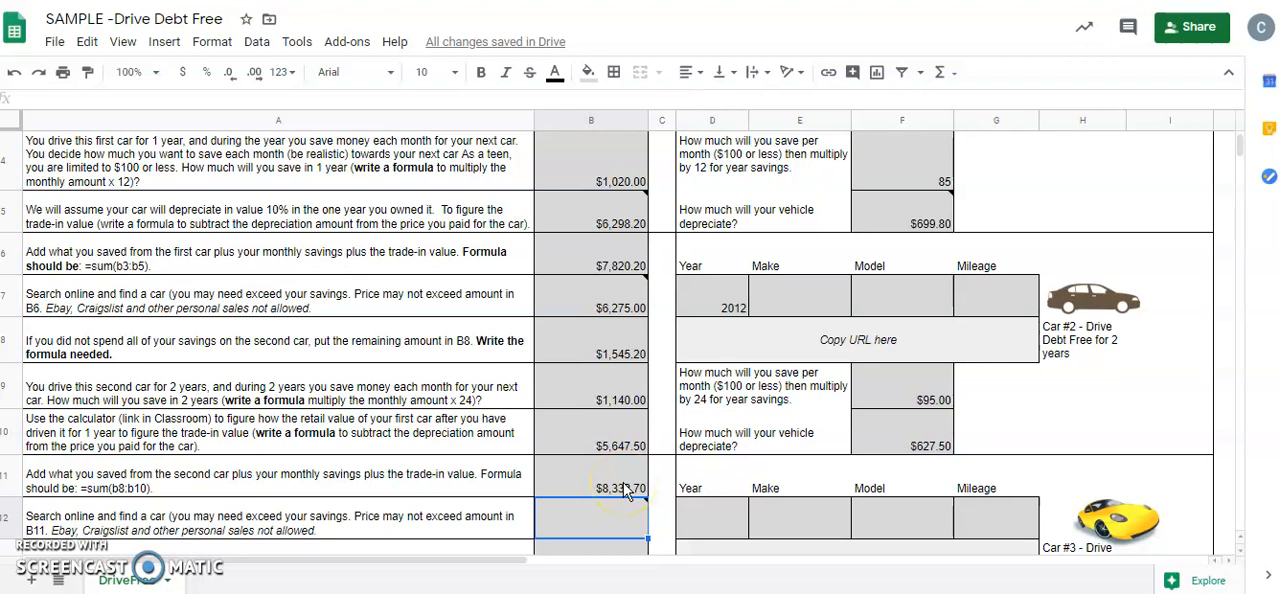
{"action": "left_click", "coordinate": [1236, 157]}
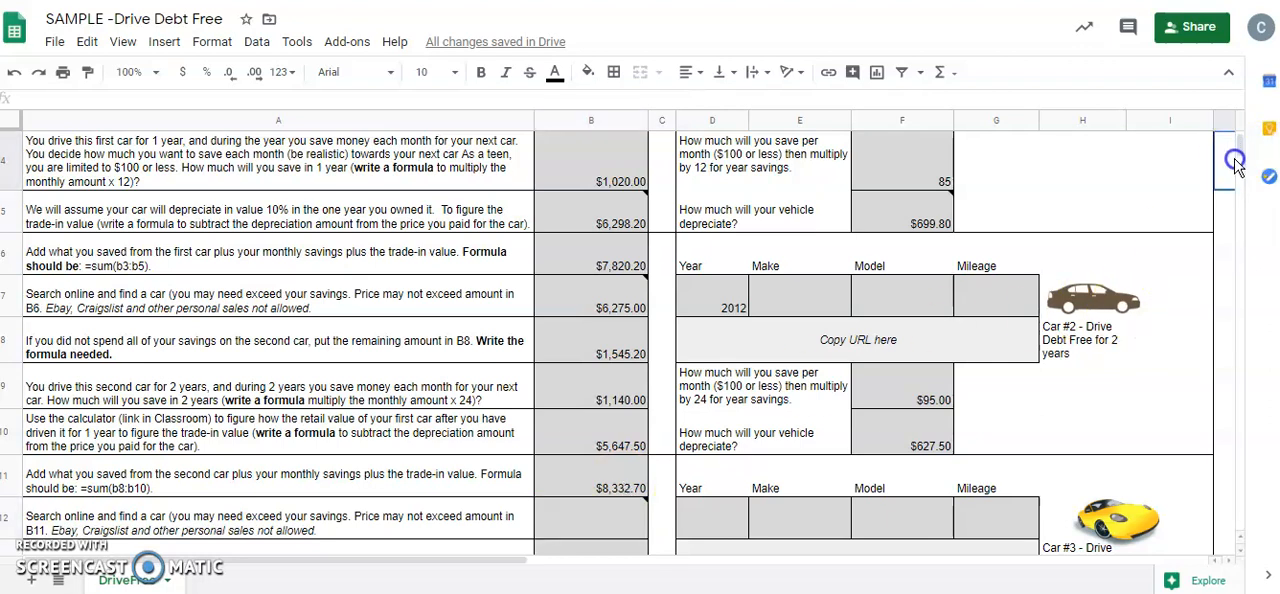
{"action": "left_click_drag", "start_coordinate": [1236, 157], "coordinate": [1240, 156]}
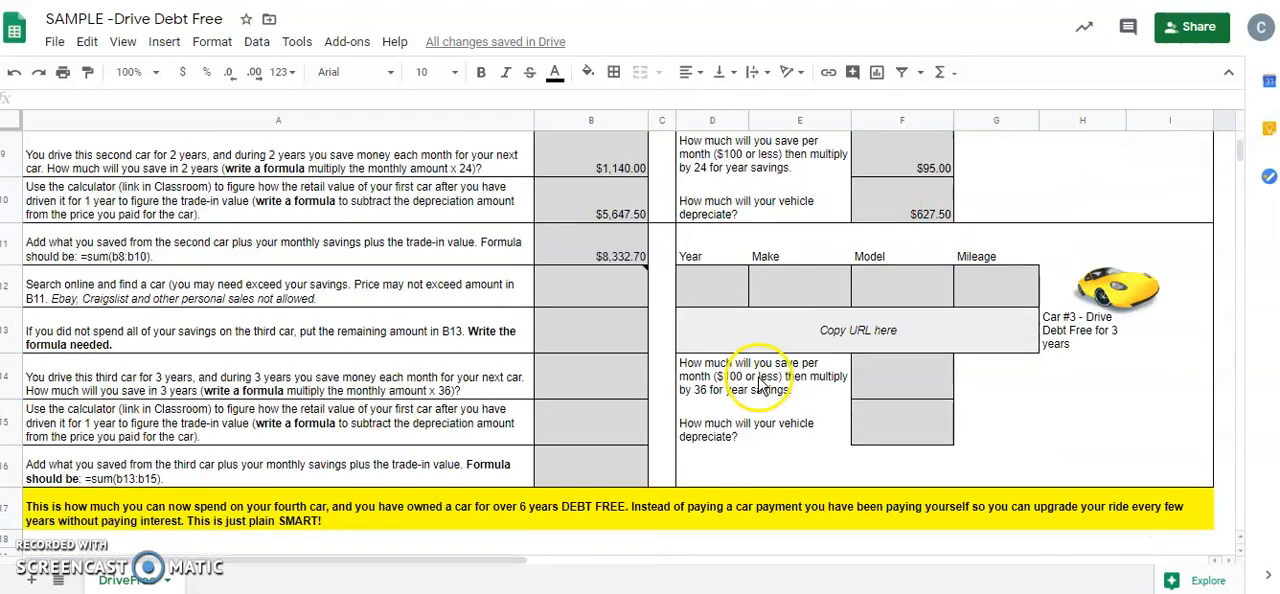